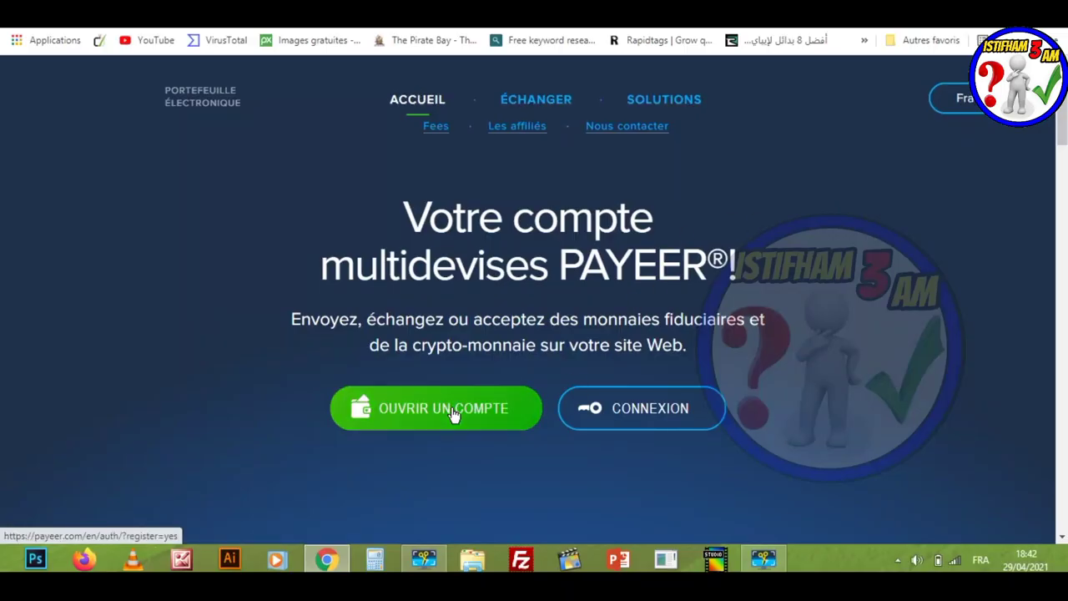
Step: Begin registering a new Payeer account by submitting an e-mail address
left_click(454, 415)
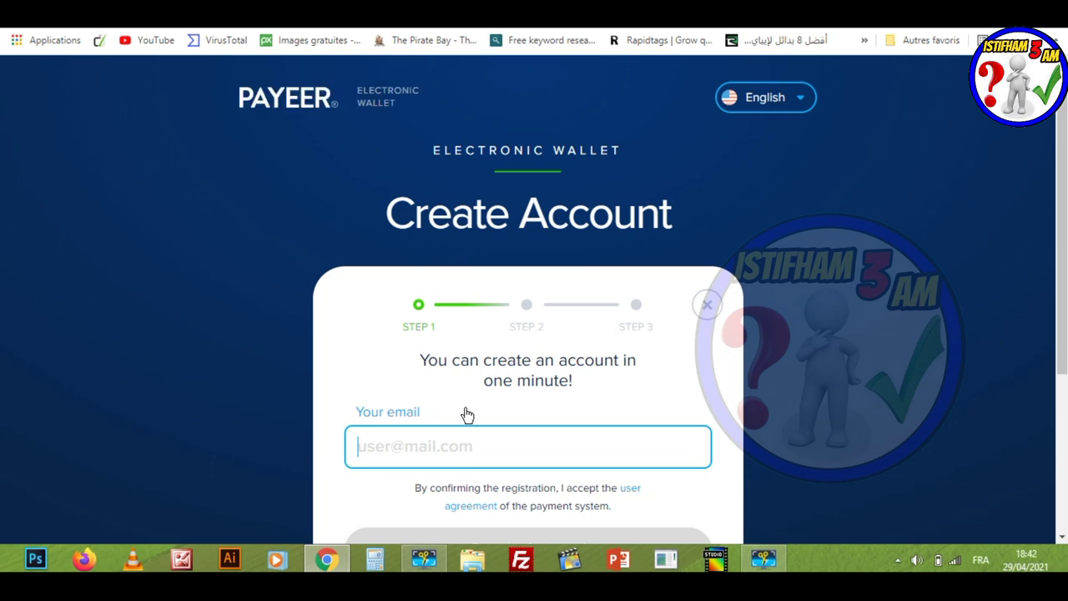
scroll(468, 415, "down", 2)
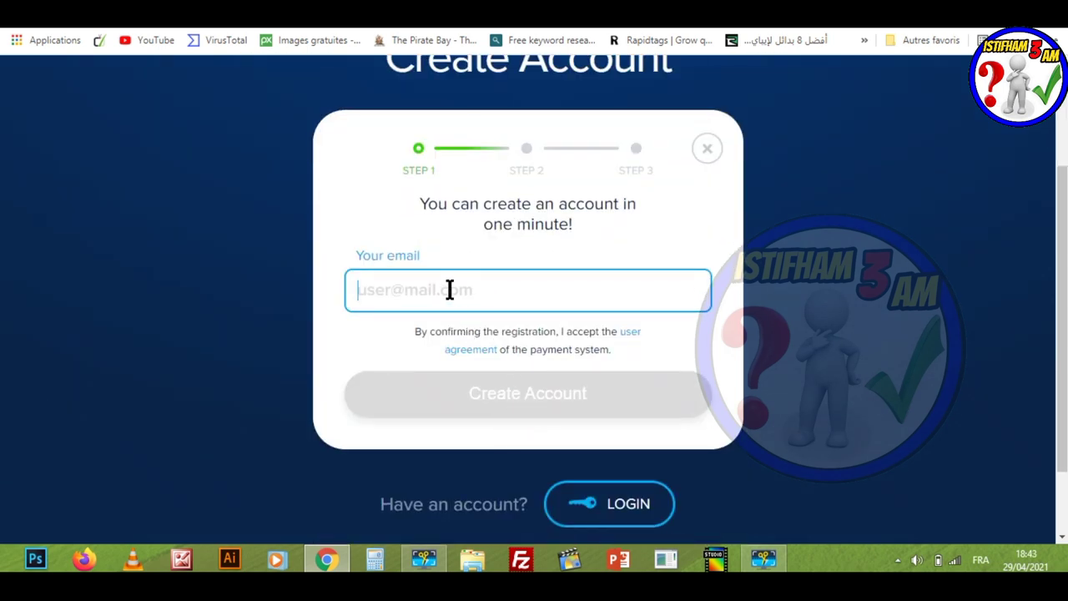
left_click(450, 290)
type(".com")
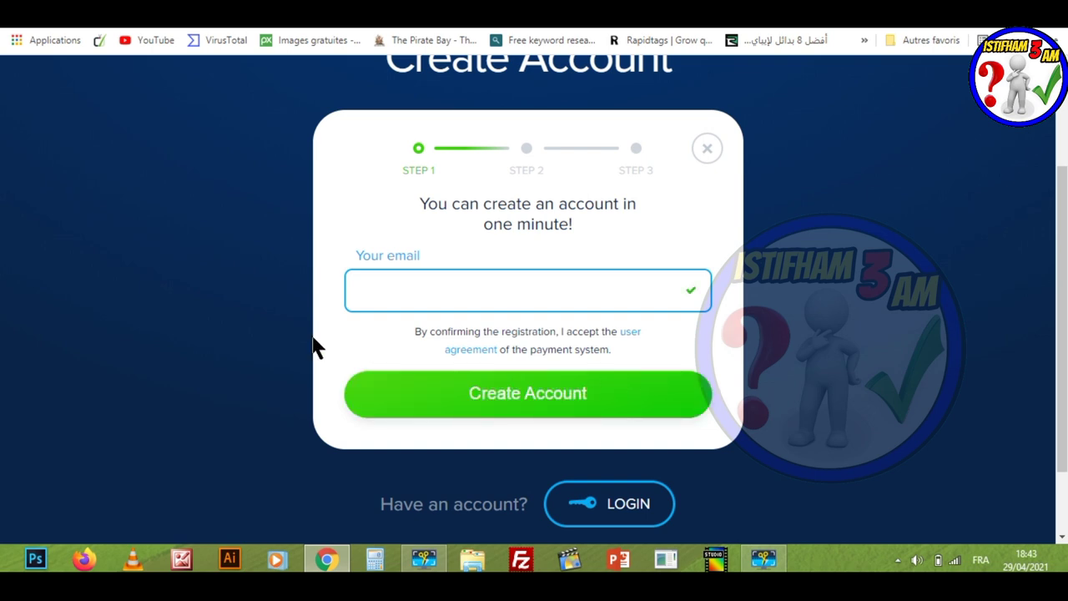
left_click(536, 396)
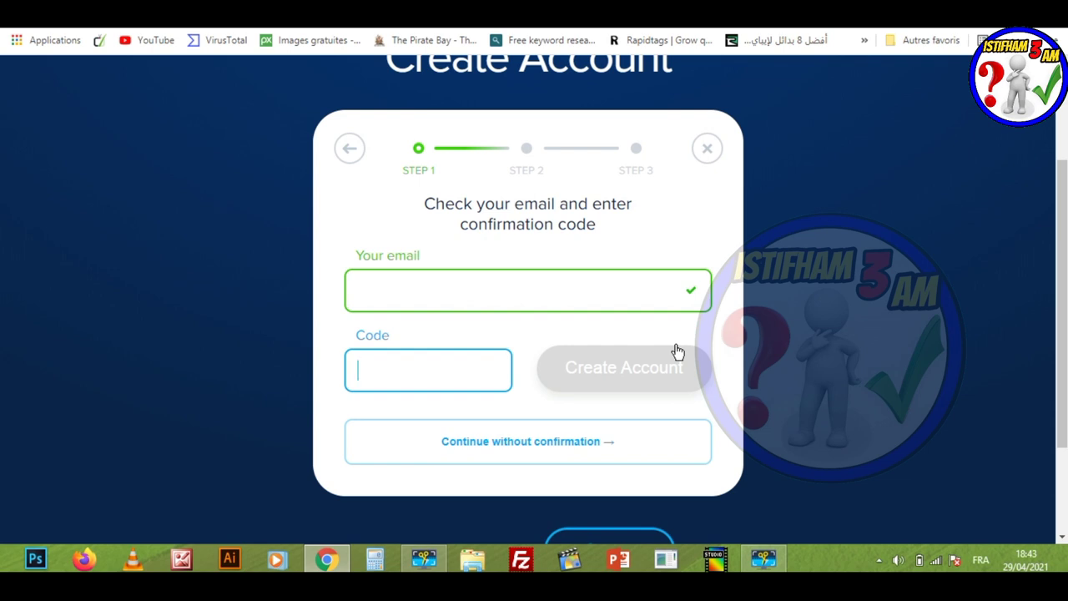
Step: Confirm the e-mail verification code and submit the new account's password and secret code
left_click(661, 379)
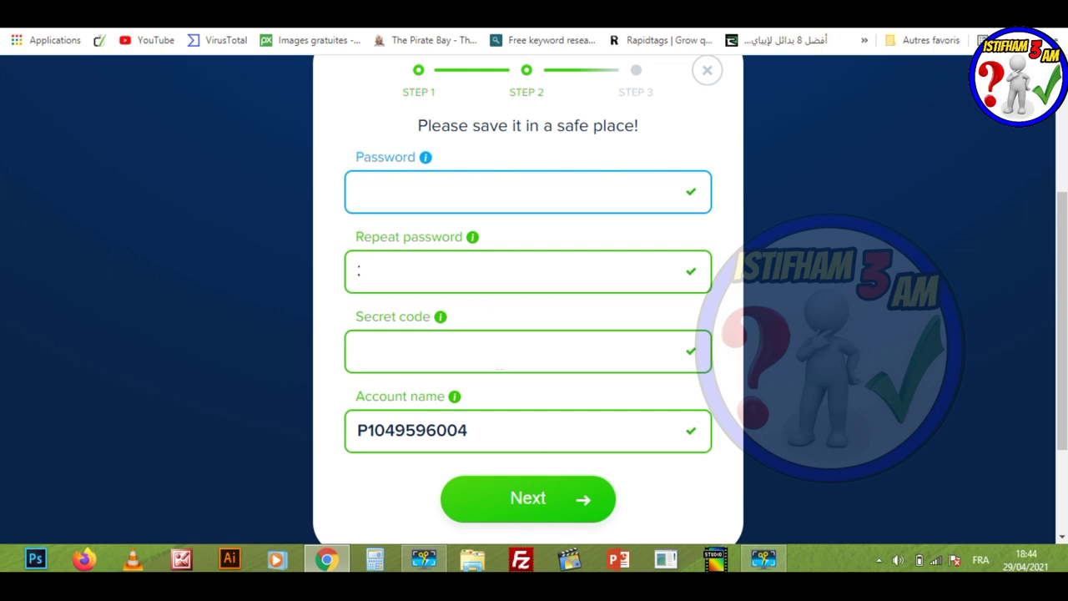
left_click(439, 179)
left_click(551, 505)
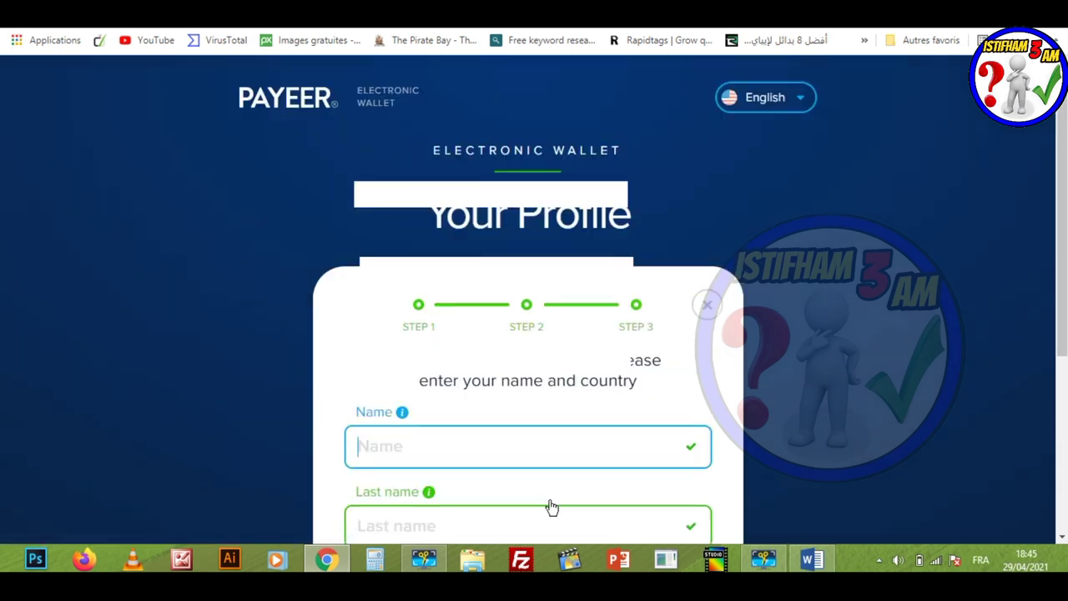
Step: Enter the first and last name with Morocco as country and finish the profile
scroll(677, 401, "down", 2)
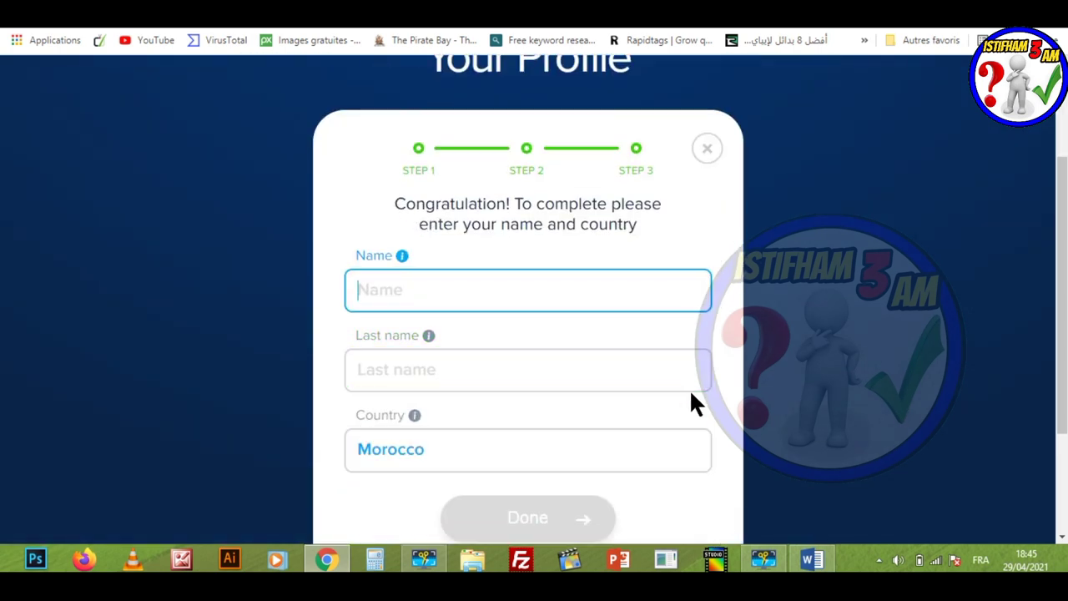
scroll(689, 397, "down", 1)
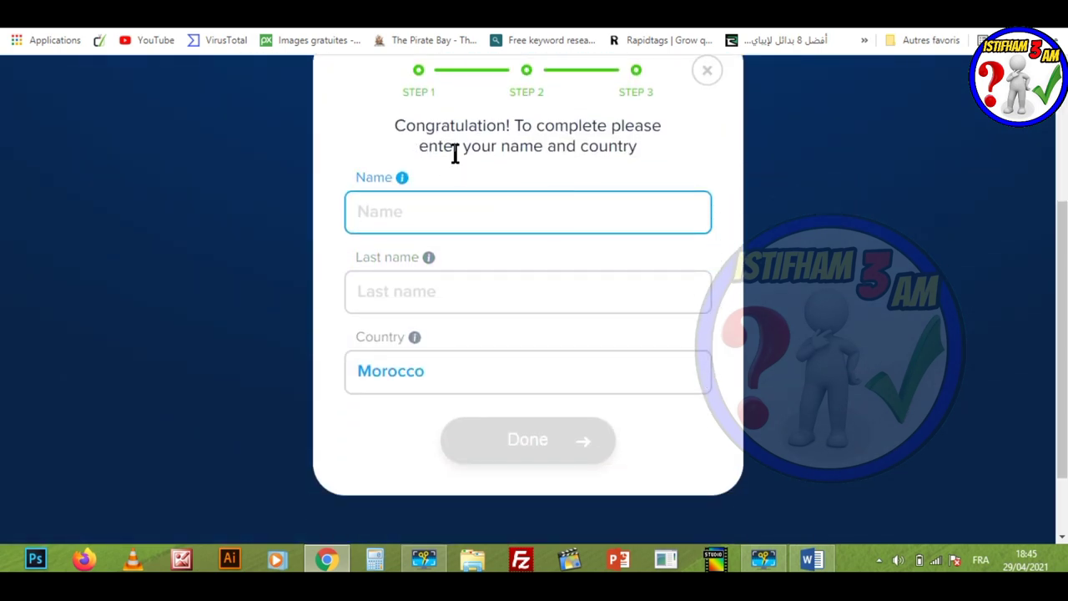
type("l")
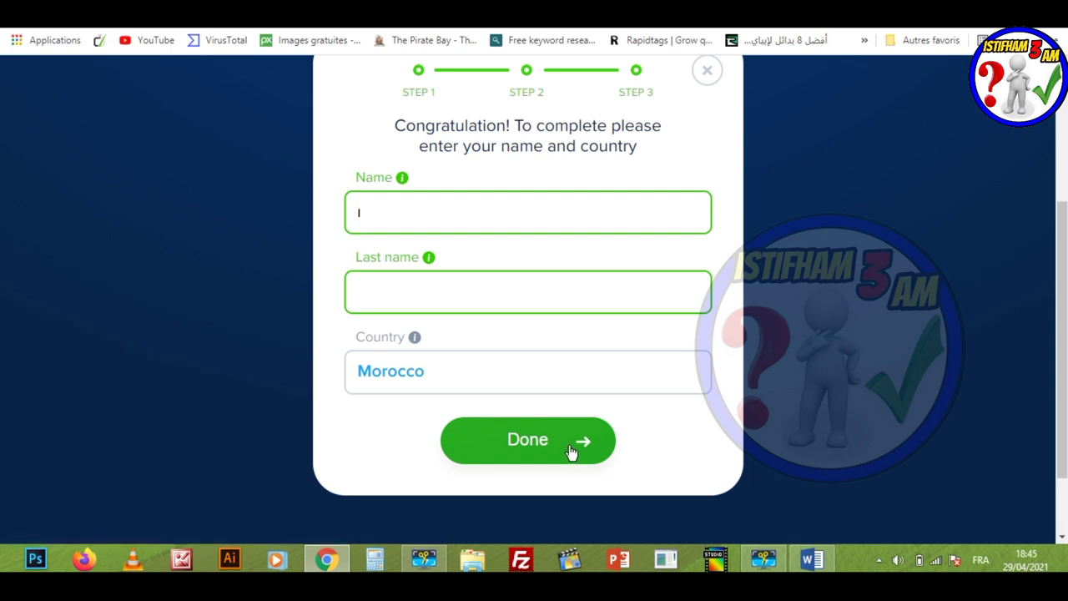
left_click(570, 451)
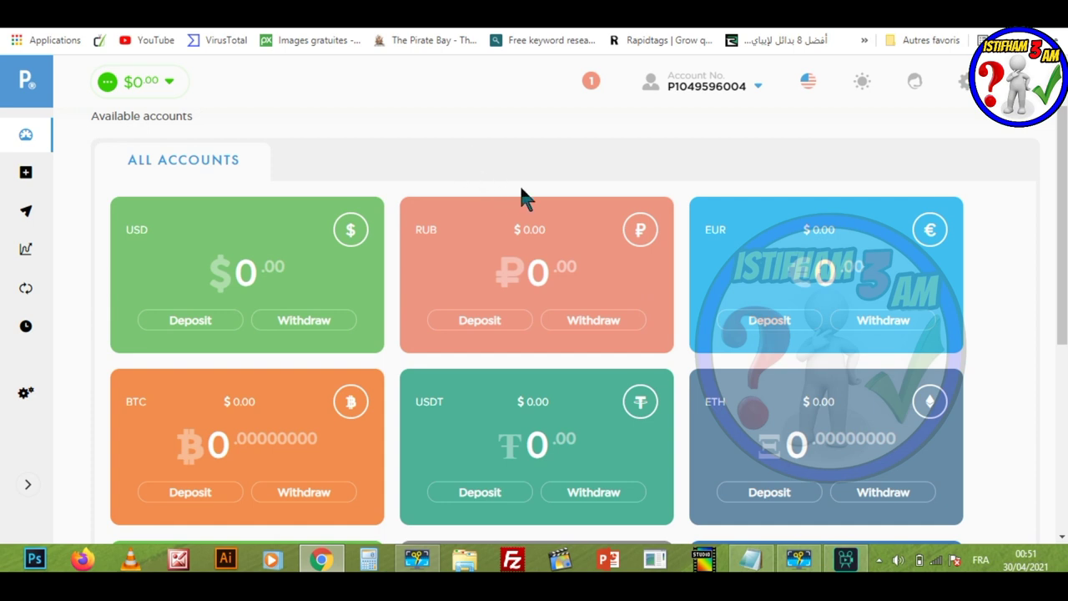
Step: Browse the currency account cards, then open Profile from the settings gear menu
scroll(517, 200, "down", 1)
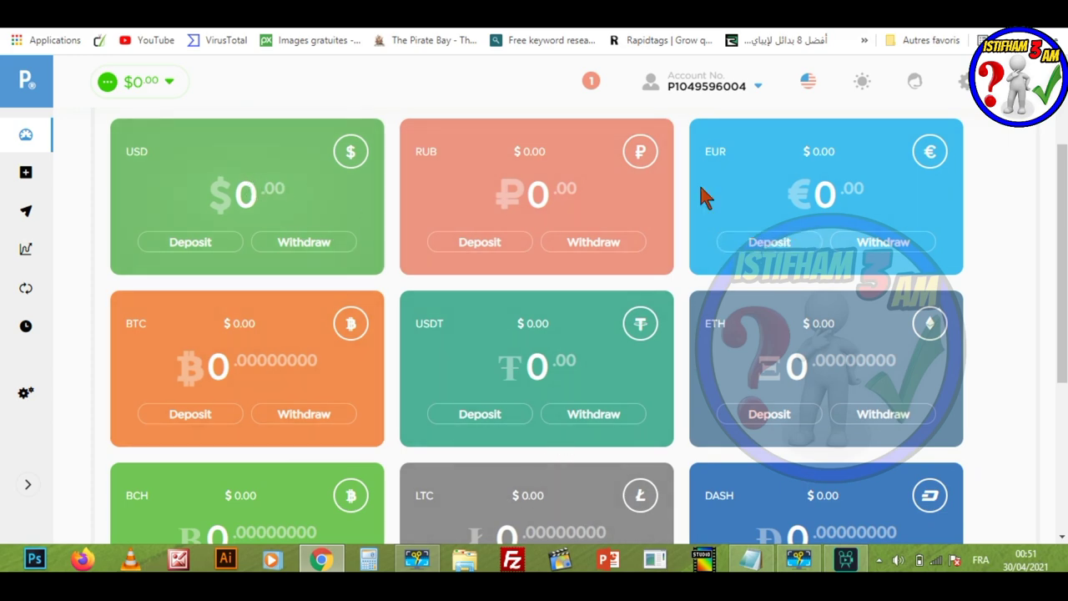
scroll(780, 198, "down", 2)
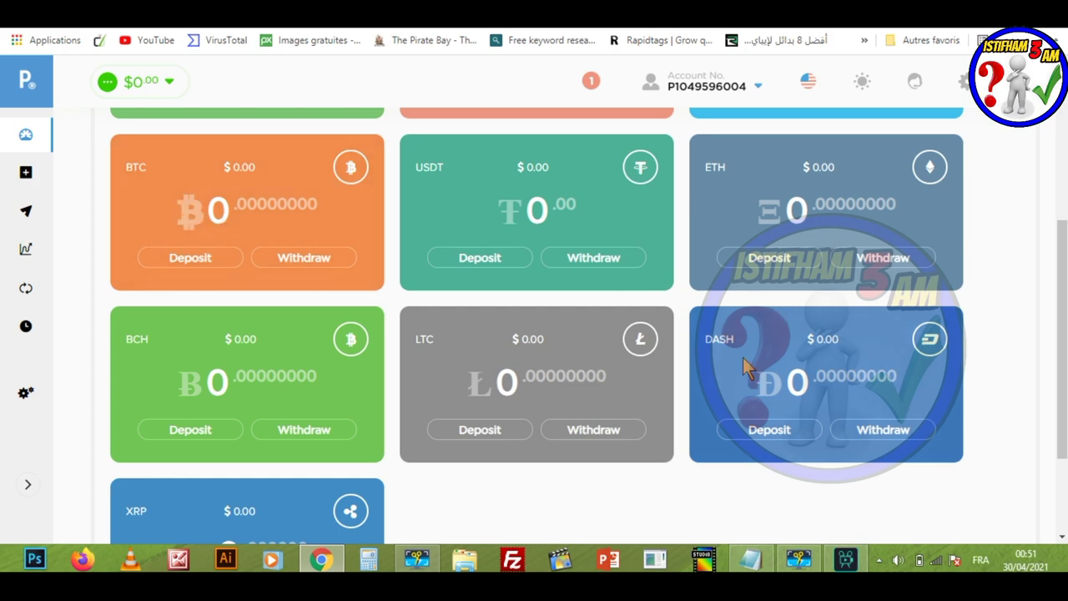
scroll(477, 368, "up", 3)
scroll(481, 346, "up", 1)
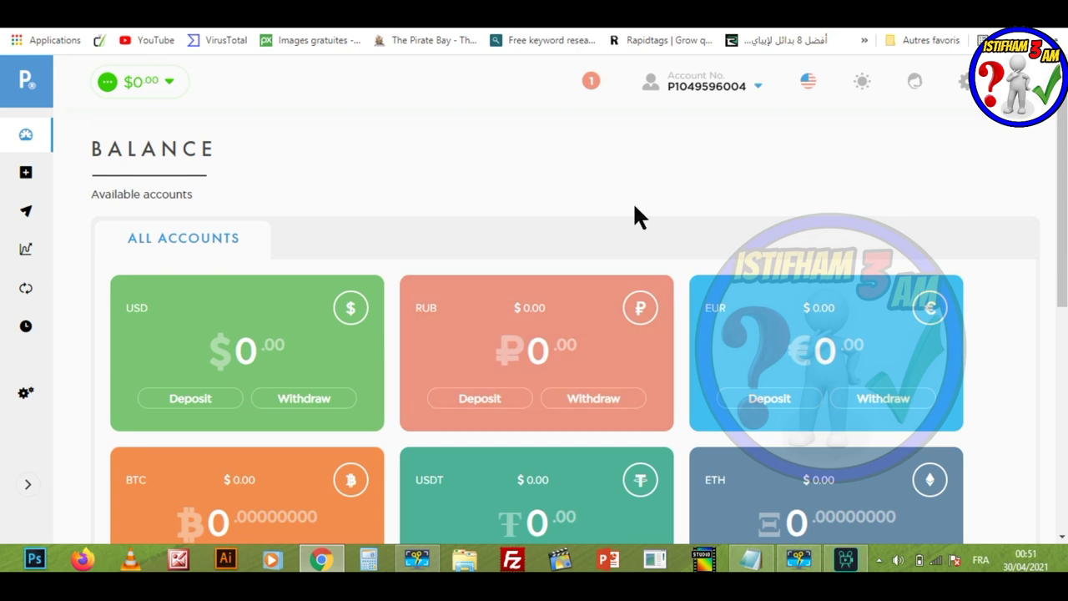
left_click(965, 81)
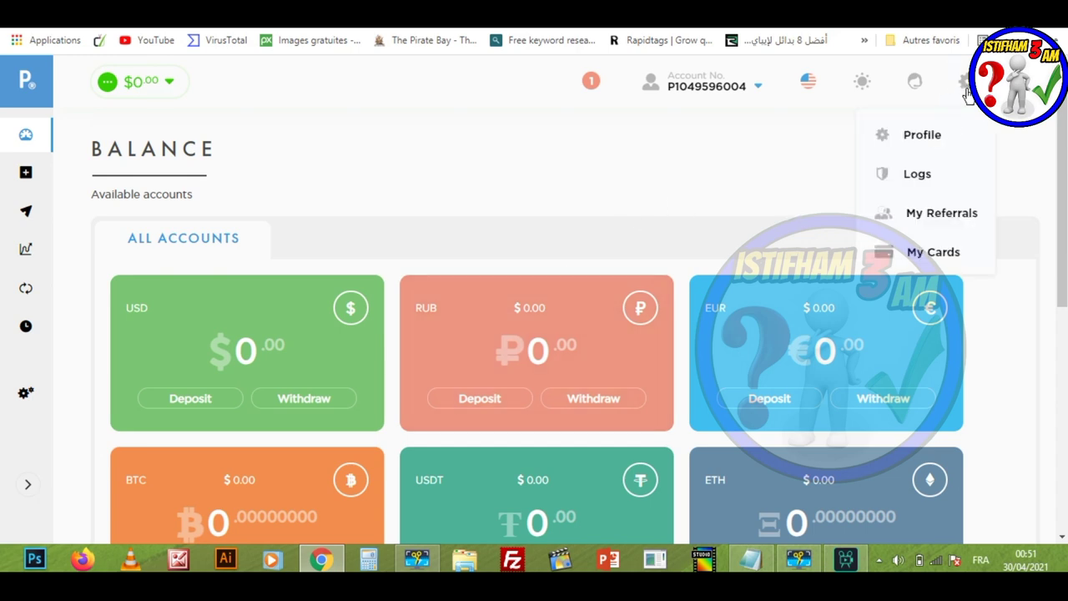
left_click(921, 137)
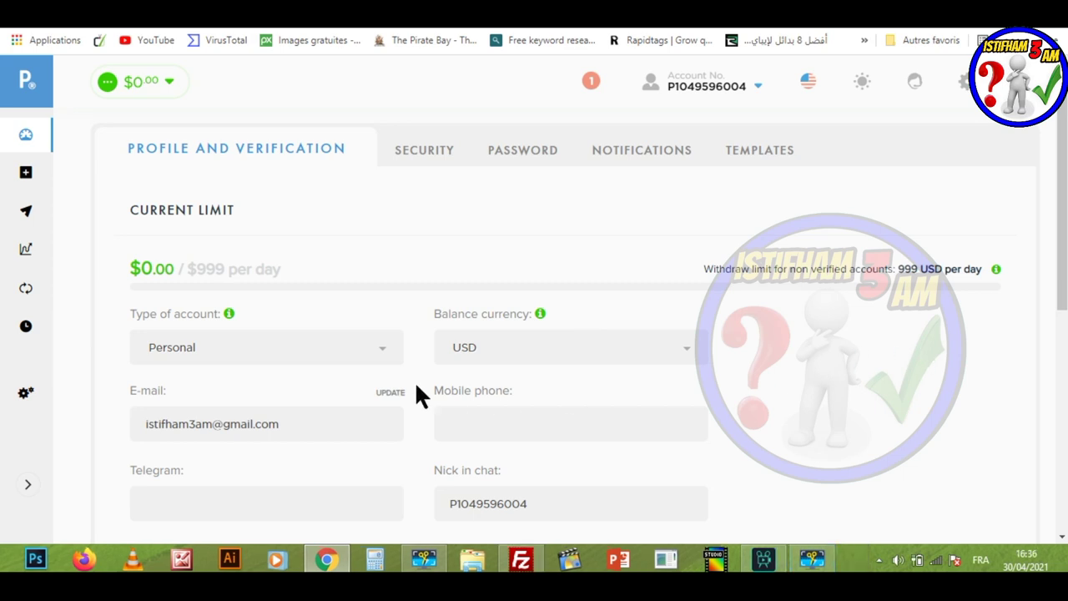
Step: Keep the Personal account type and USD balance currency, and begin entering a mobile number
left_click(389, 356)
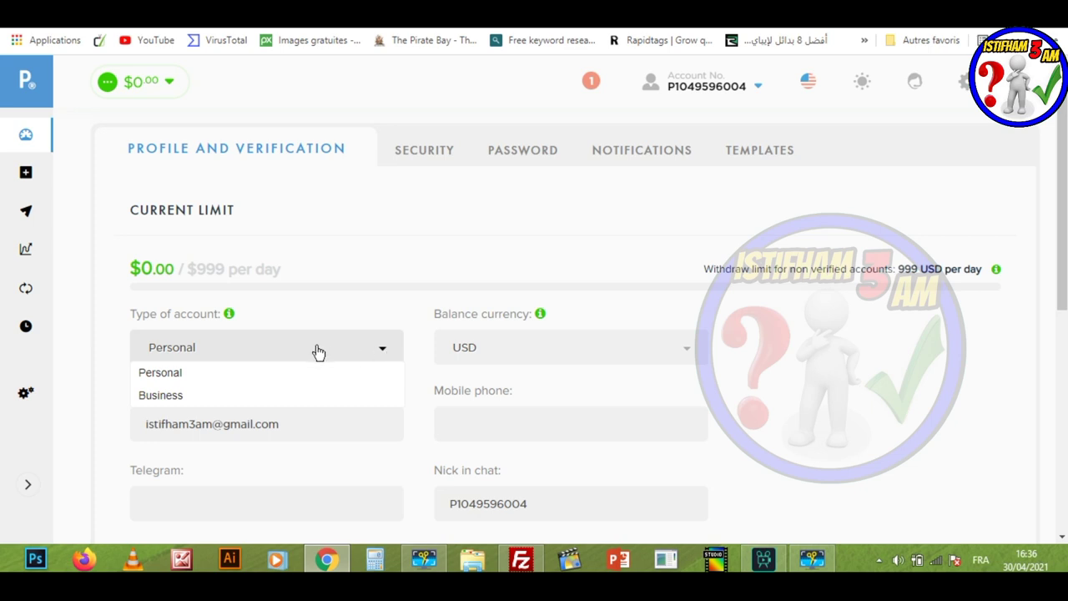
left_click(222, 374)
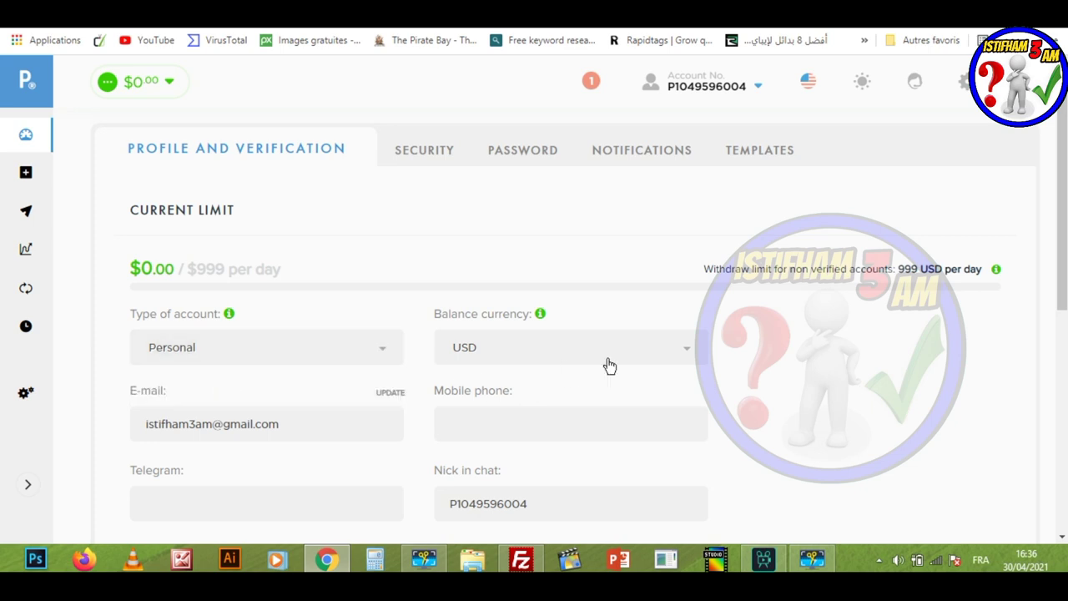
left_click(668, 363)
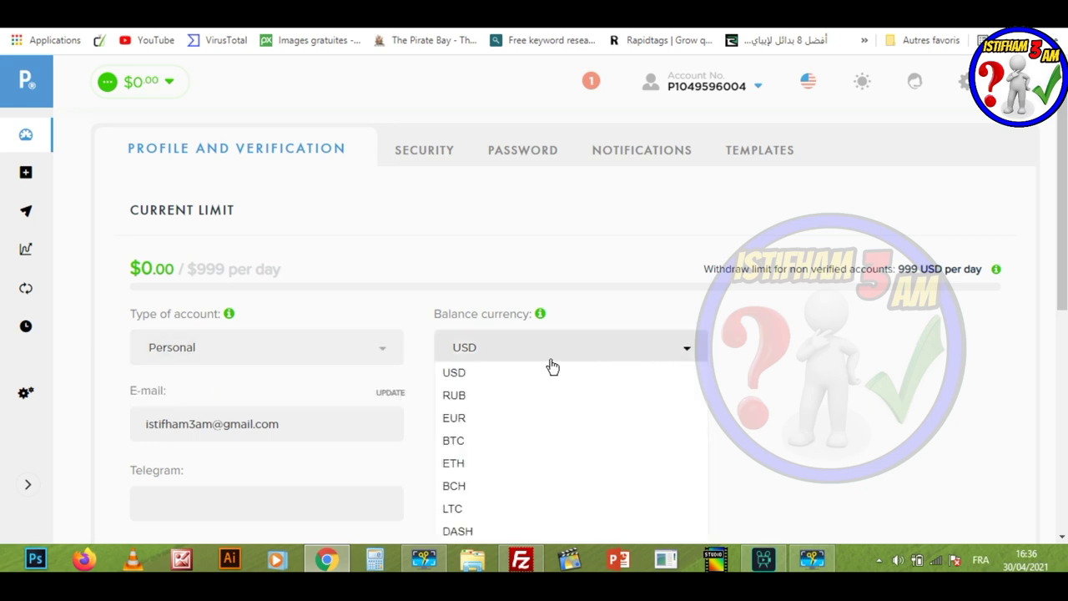
left_click(478, 372)
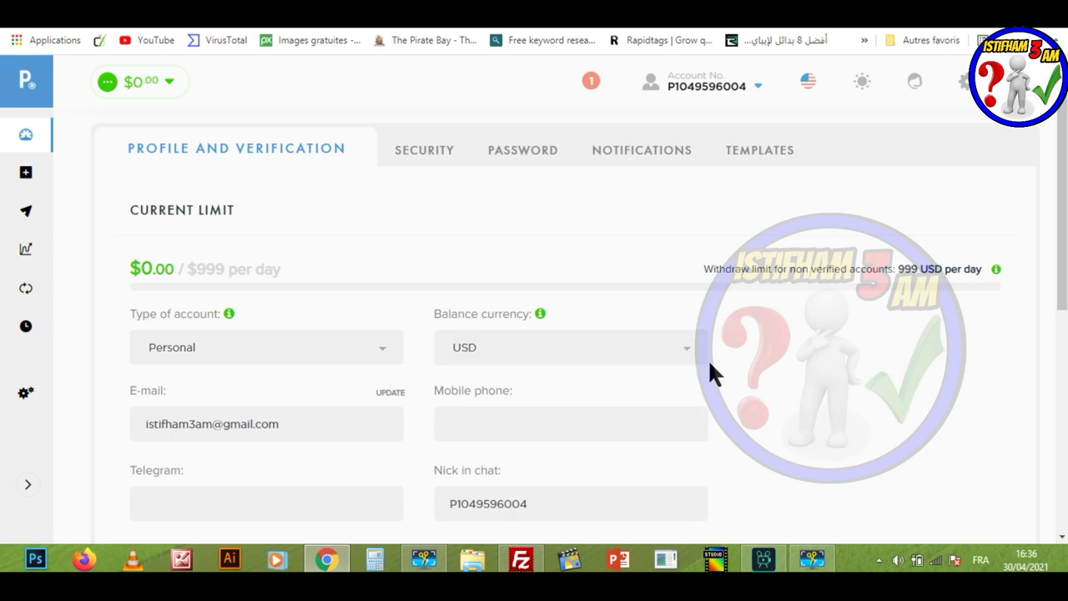
triple_click(146, 399)
left_click(469, 412)
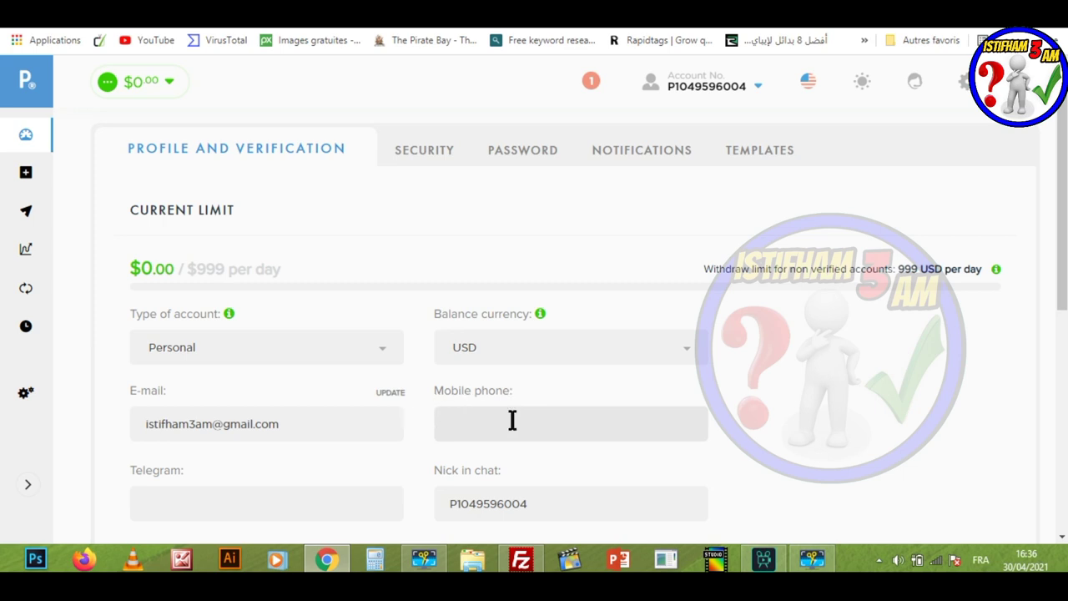
scroll(536, 426, "down", 4)
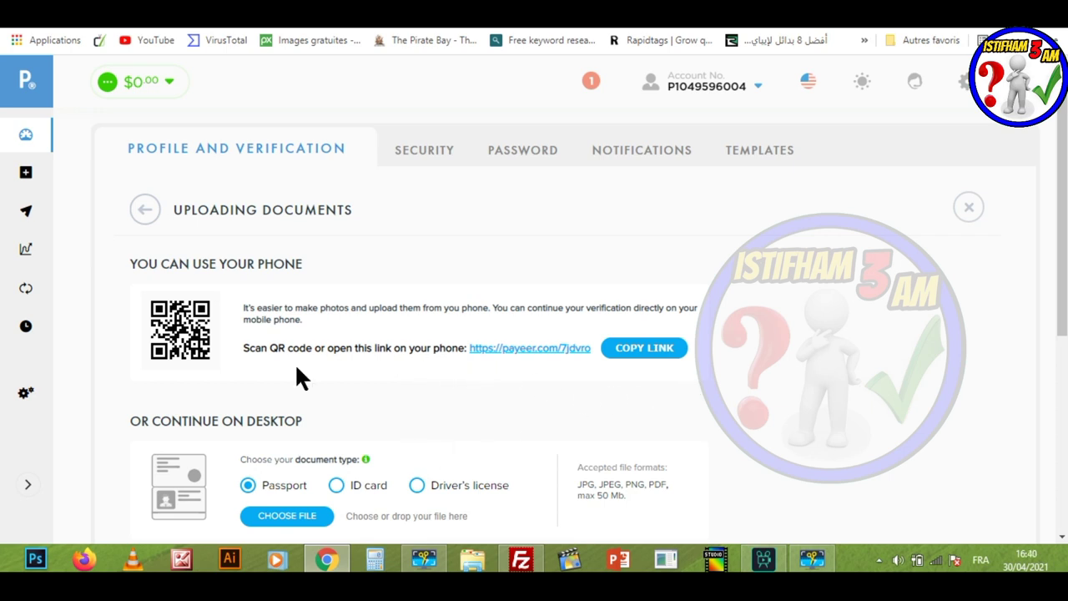
Step: Choose ID card as the verification document type and attach the ID images
scroll(303, 368, "down", 5)
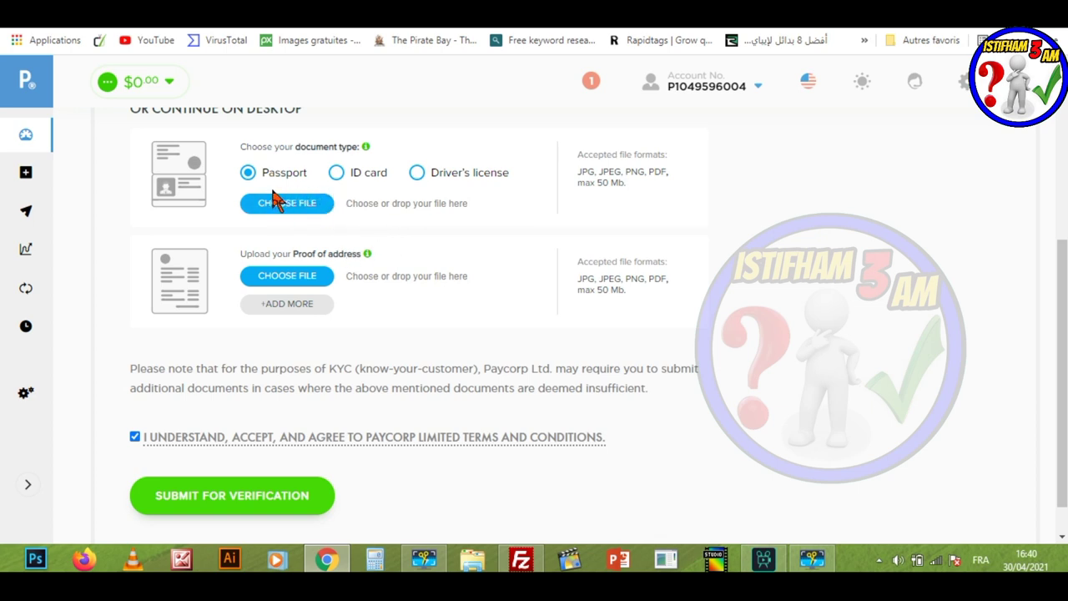
left_click(338, 173)
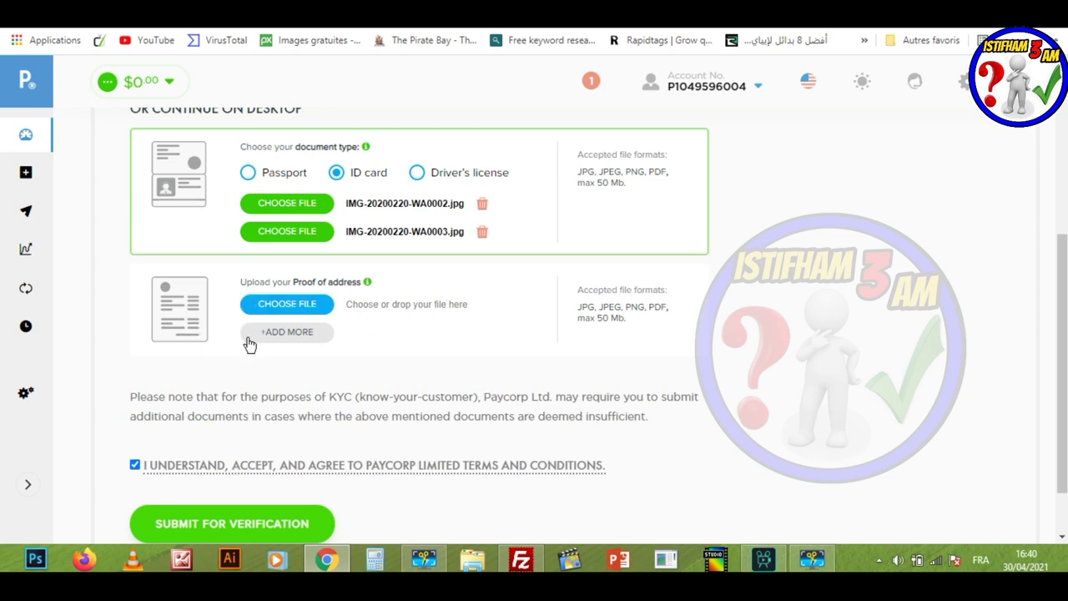
scroll(336, 456, "down", 1)
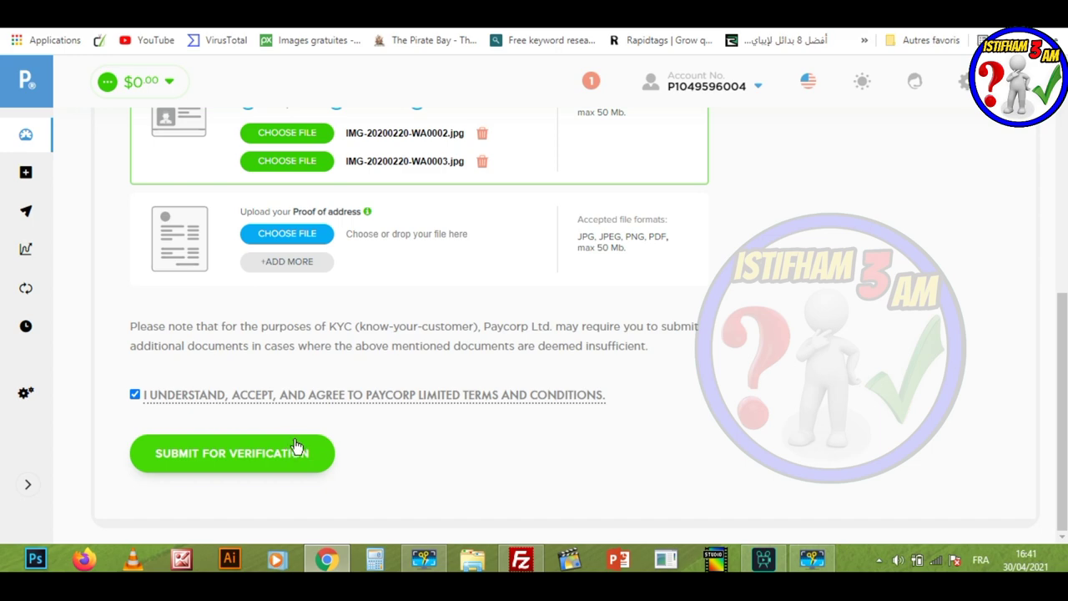
scroll(347, 372, "up", 3)
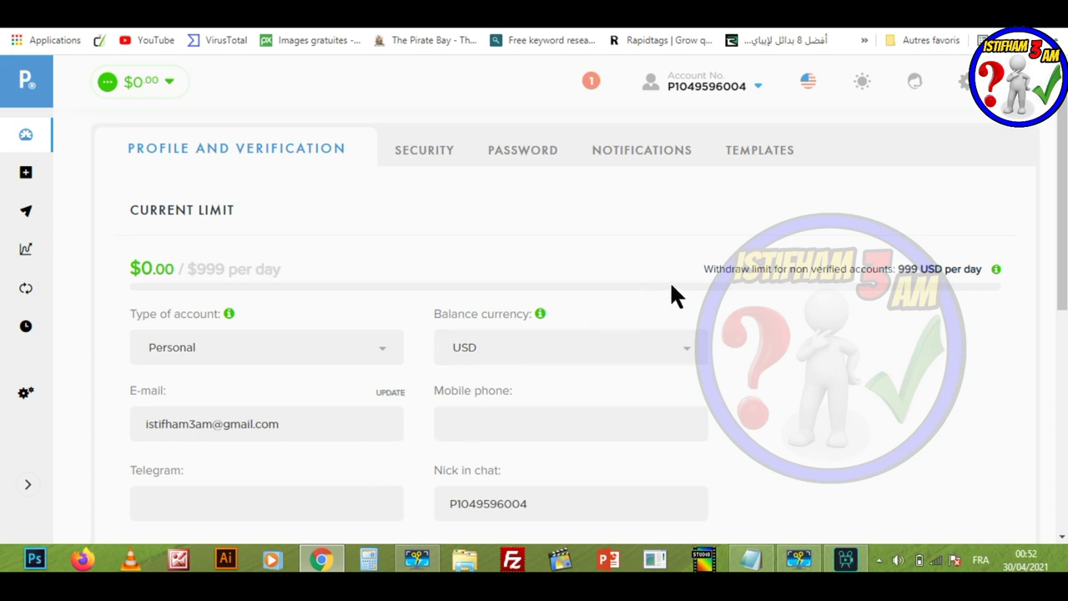
Step: Highlight the 999 USD daily withdraw limit note, then go to the Security settings
left_click_drag(700, 269, 983, 269)
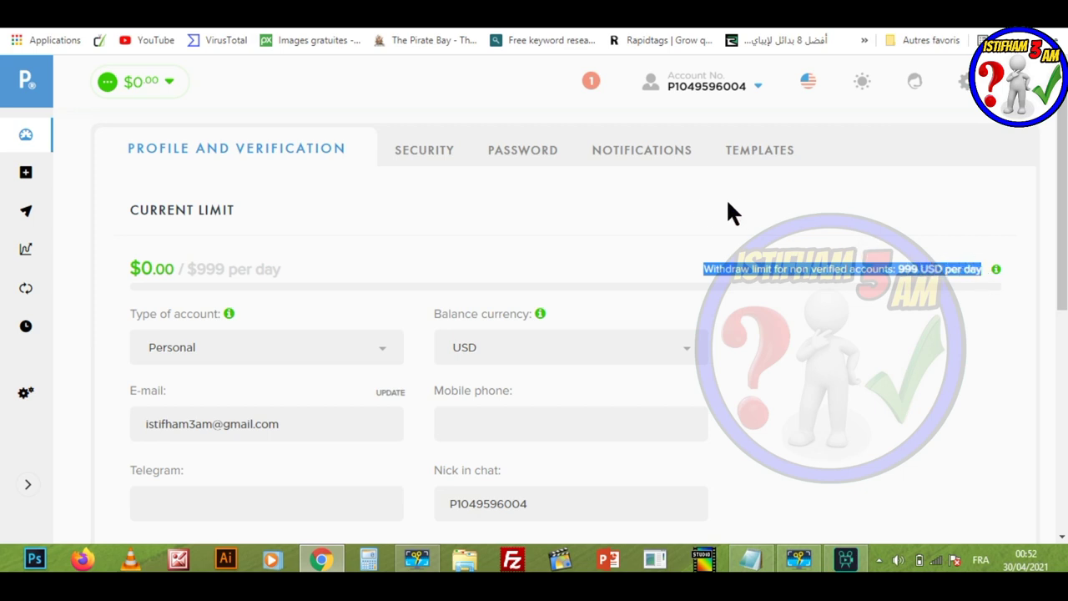
left_click(668, 250)
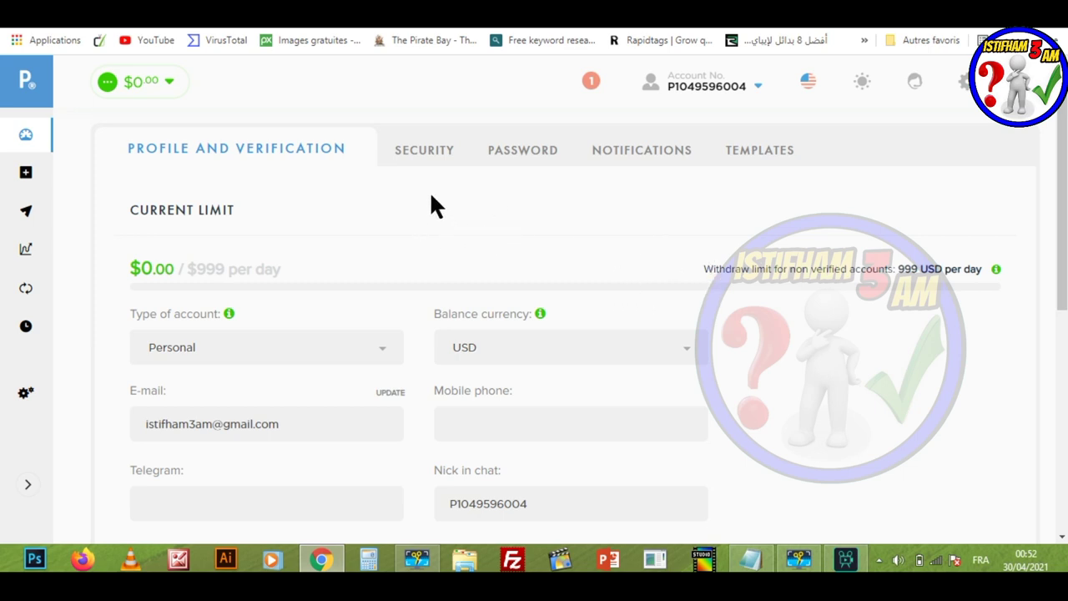
left_click(420, 159)
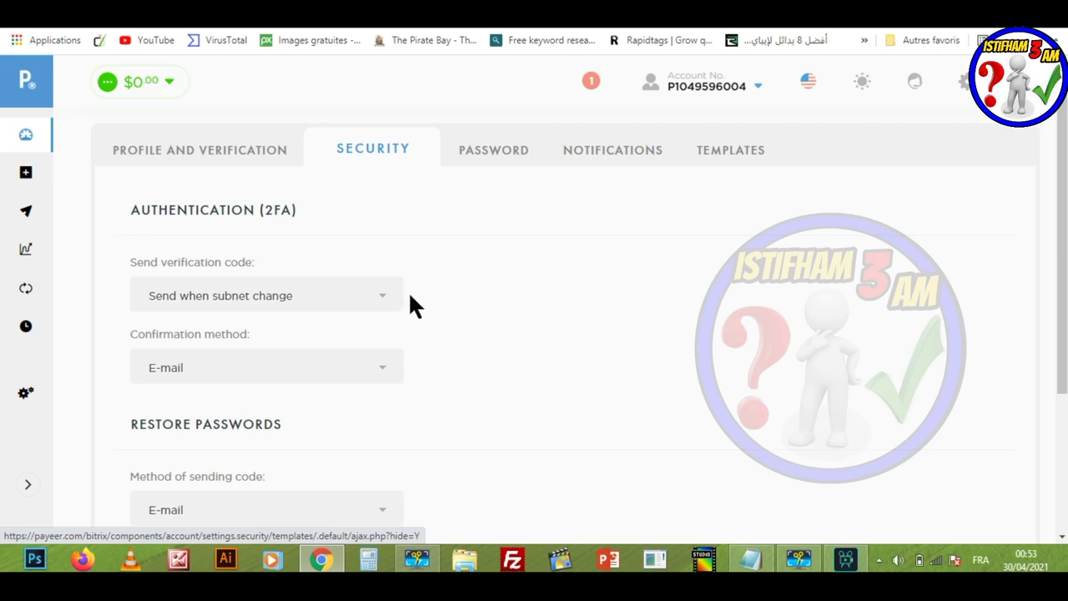
Step: Keep 2FA codes sent on subnet change, with E-mail as the confirmation method
left_click_drag(301, 210, 136, 210)
left_click(383, 301)
left_click(384, 301)
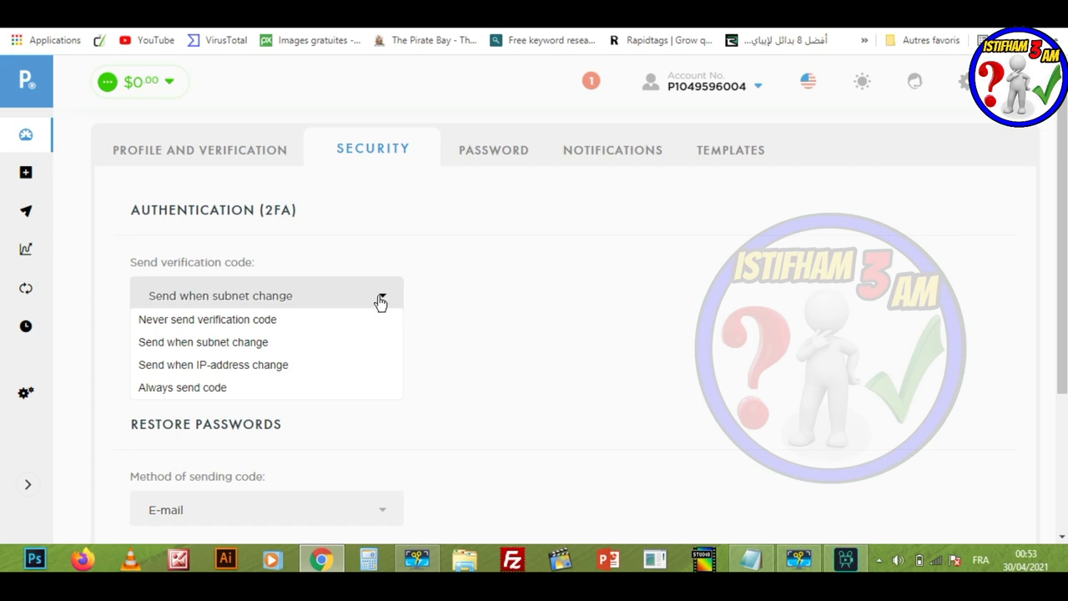
left_click(335, 355)
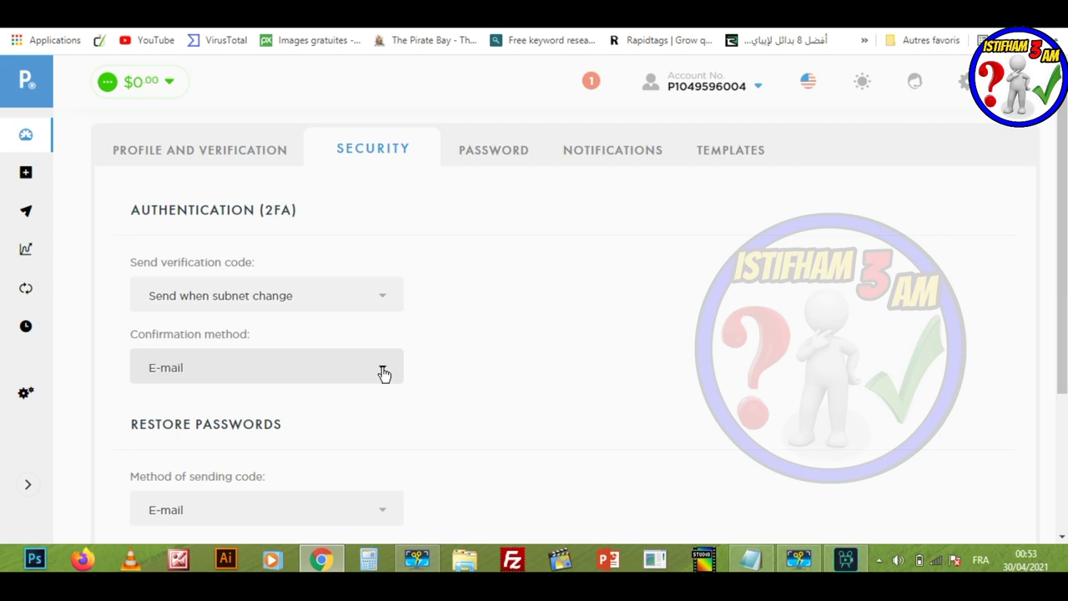
left_click(384, 374)
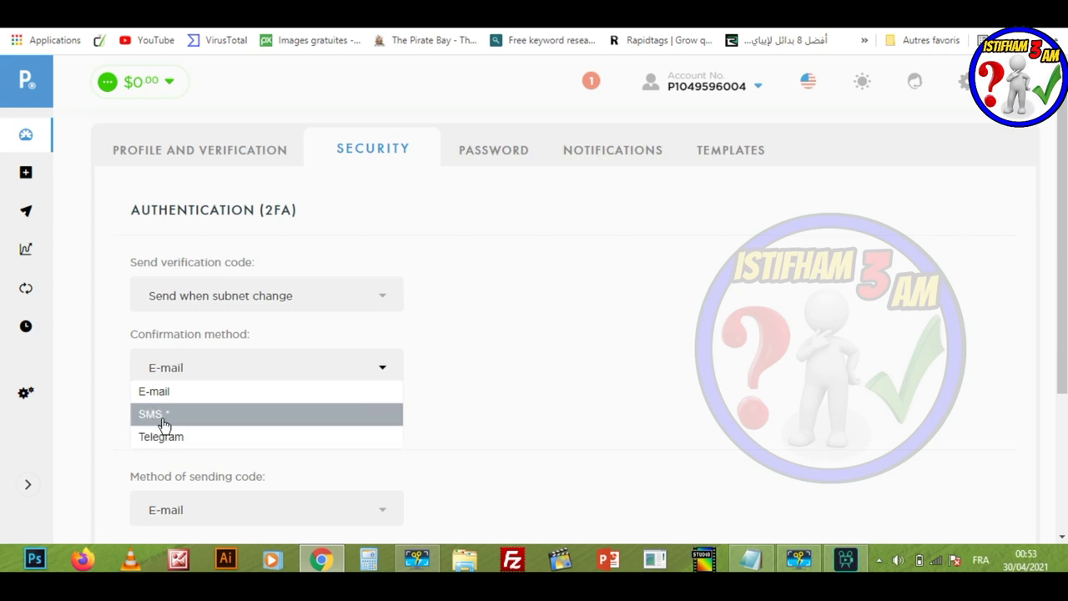
left_click(442, 406)
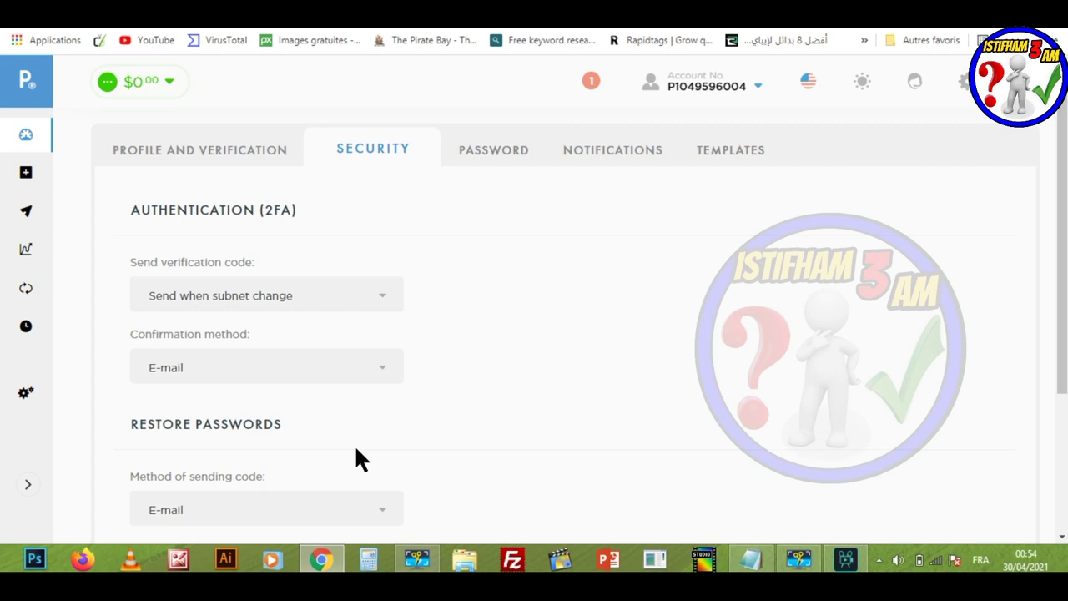
left_click(489, 157)
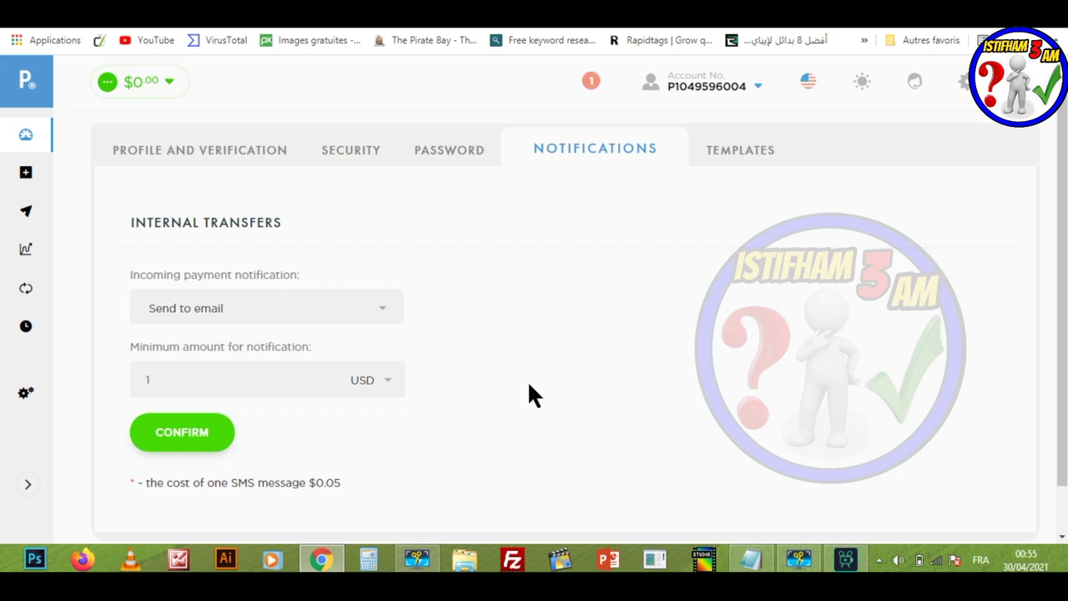
Step: Keep incoming internal-transfer payment notifications set to Send to email
left_click(377, 312)
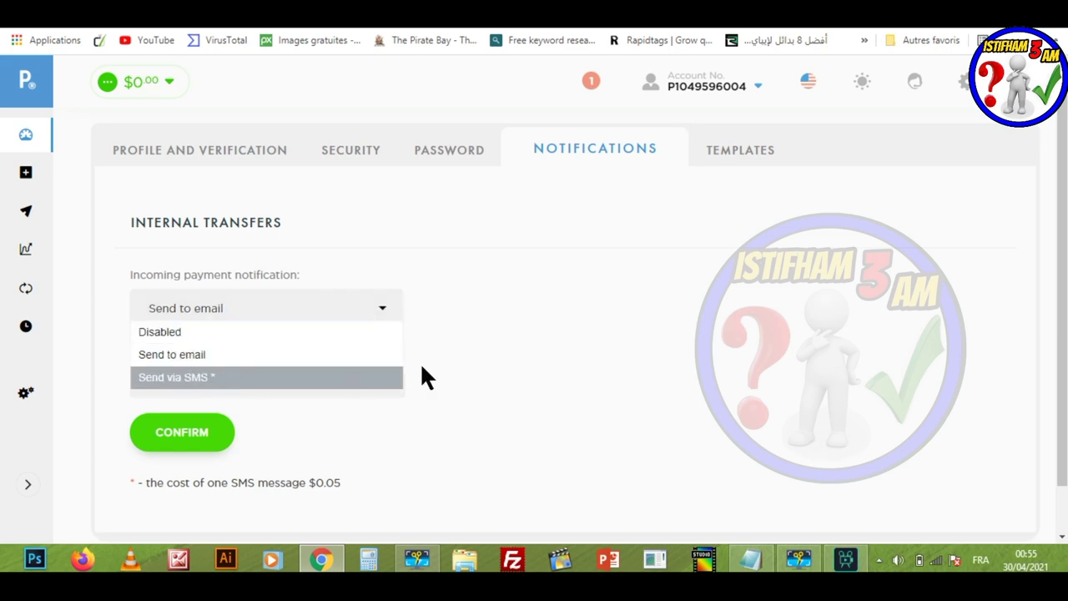
left_click(490, 361)
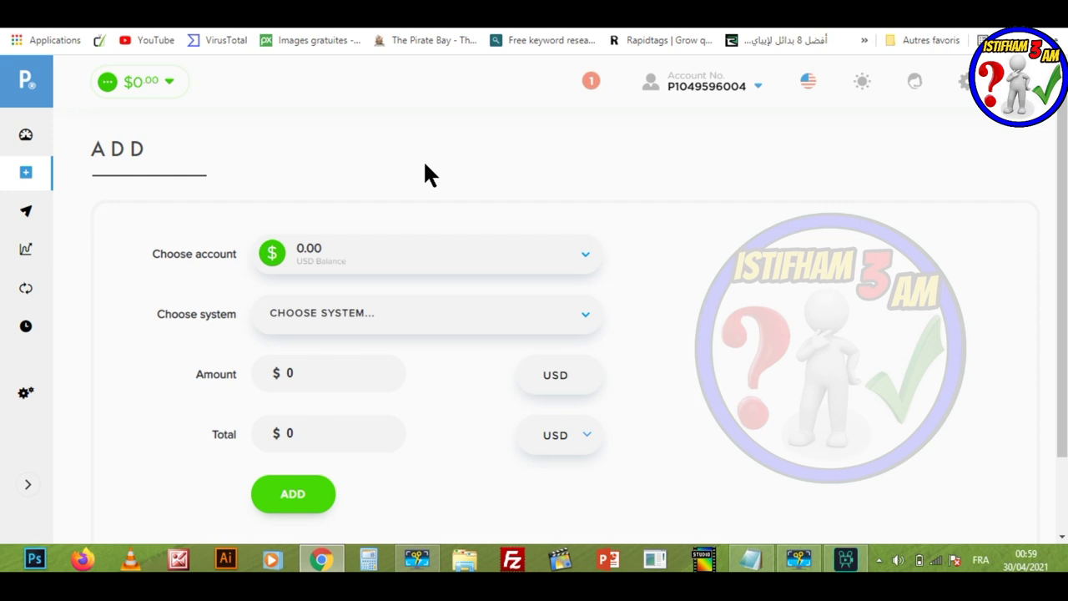
scroll(424, 172, "down", 1)
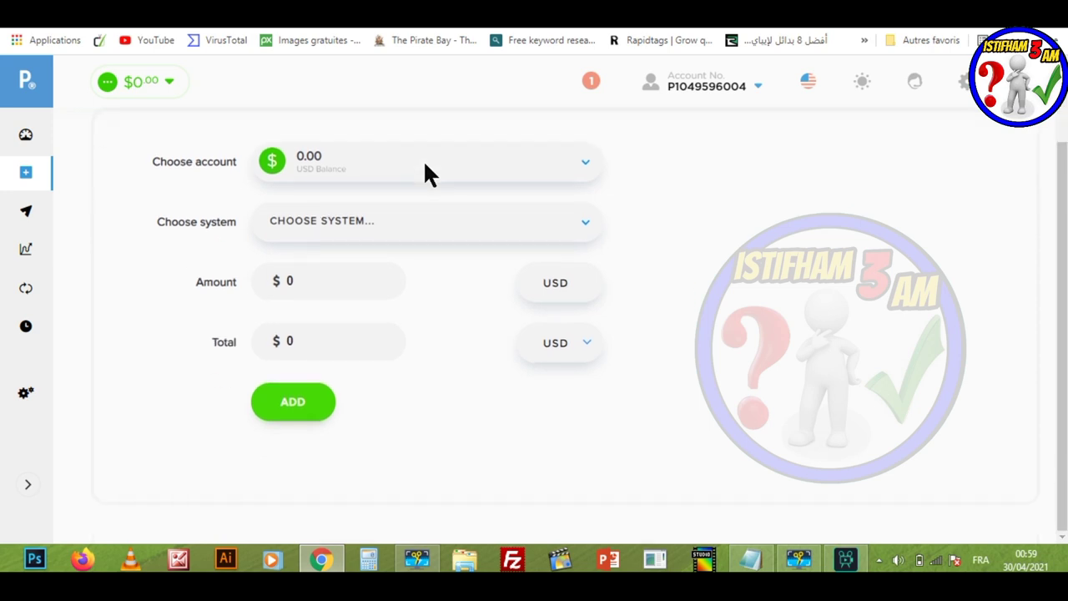
left_click(595, 169)
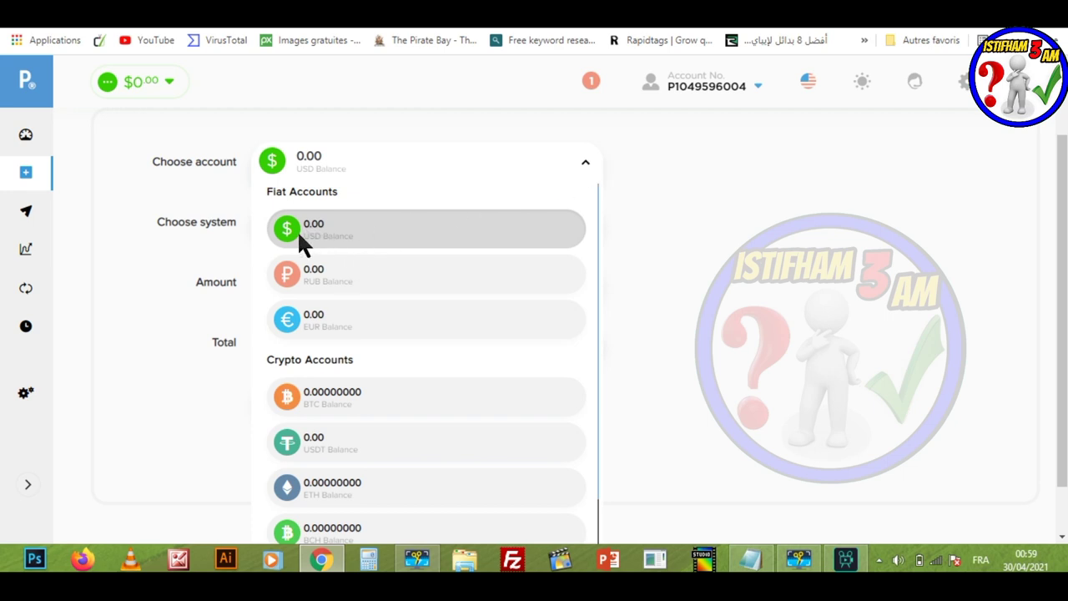
scroll(391, 312, "down", 1)
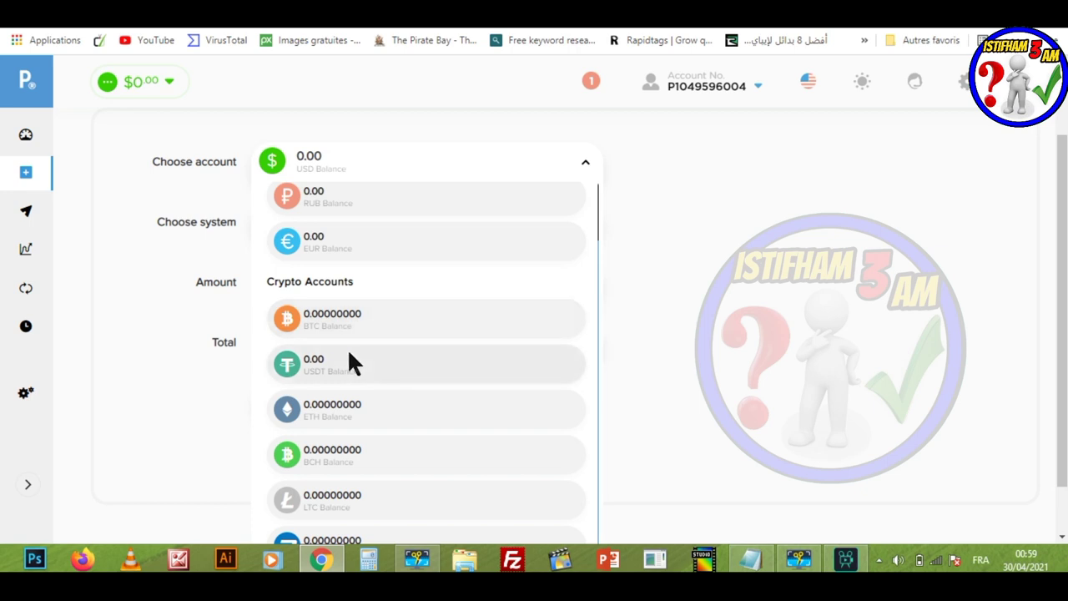
left_click(282, 164)
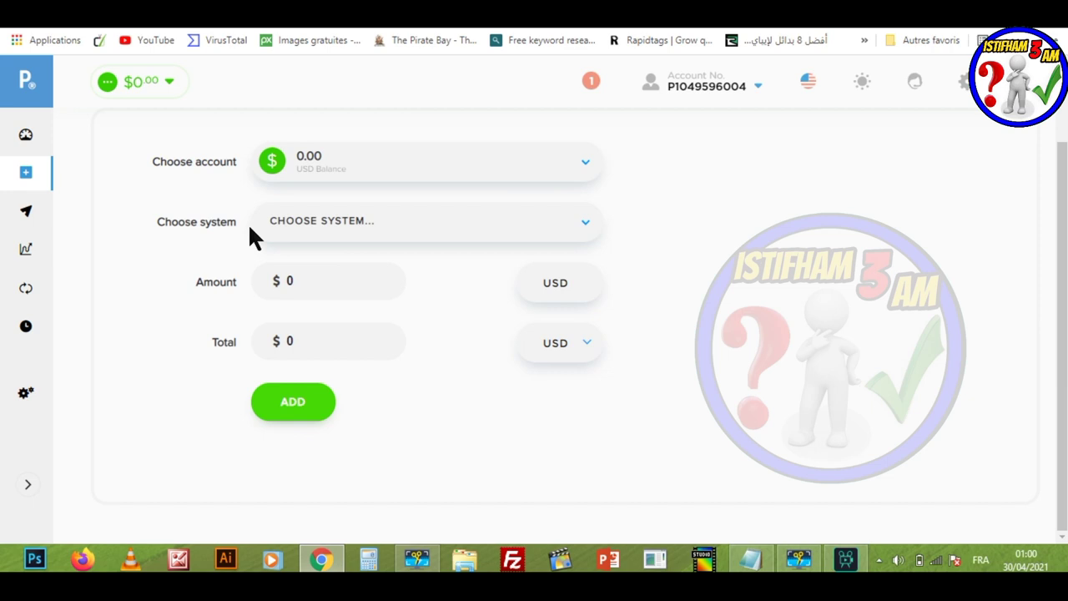
left_click(588, 225)
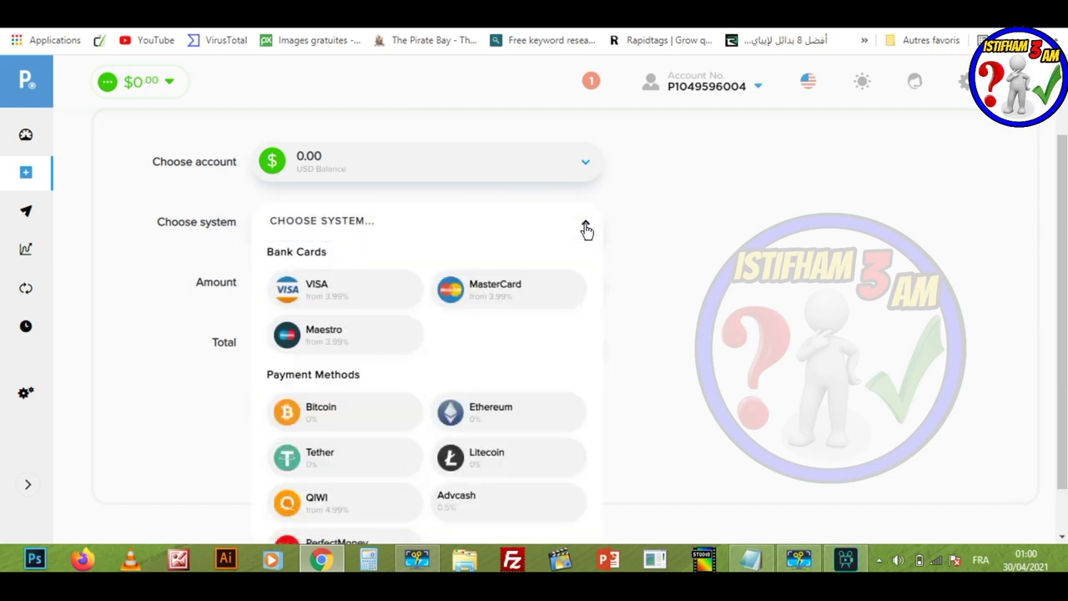
scroll(534, 250, "down", 1)
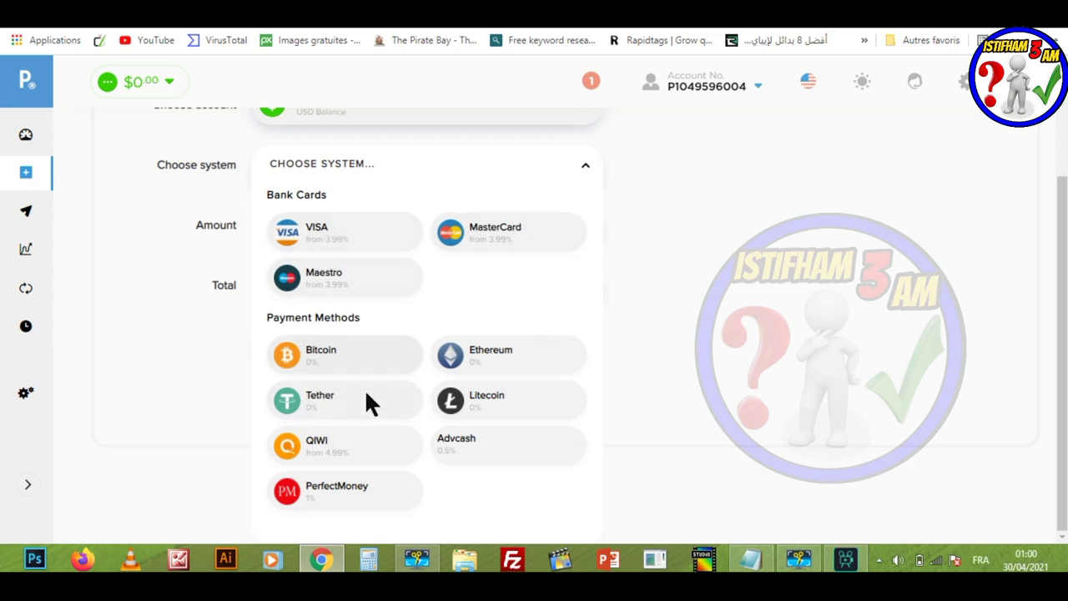
left_click(322, 227)
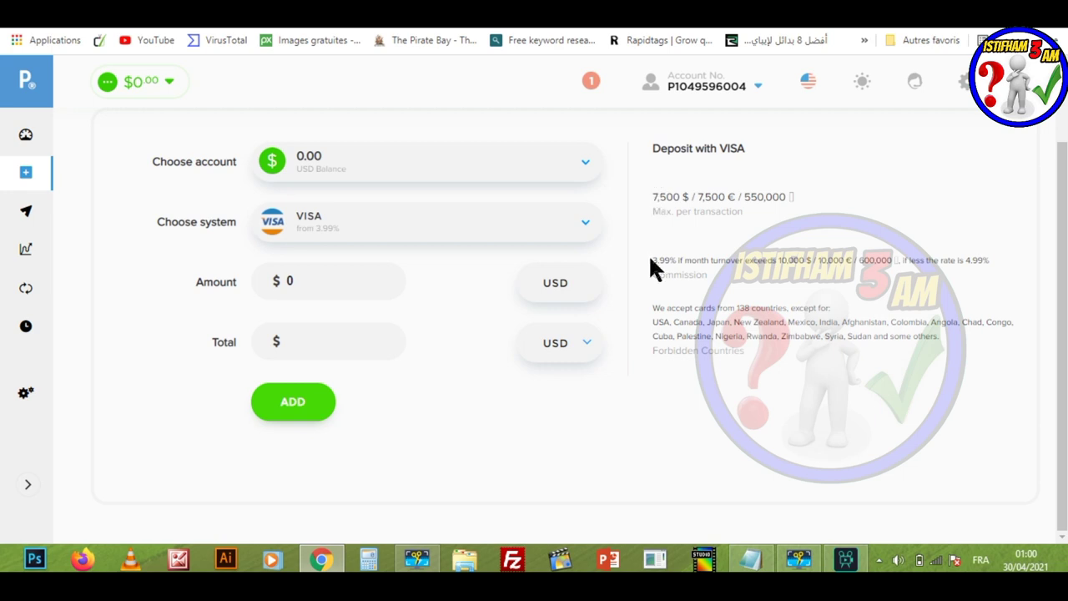
left_click_drag(652, 259, 680, 276)
left_click(739, 309)
double_click(686, 338)
left_click(814, 357)
left_click(581, 224)
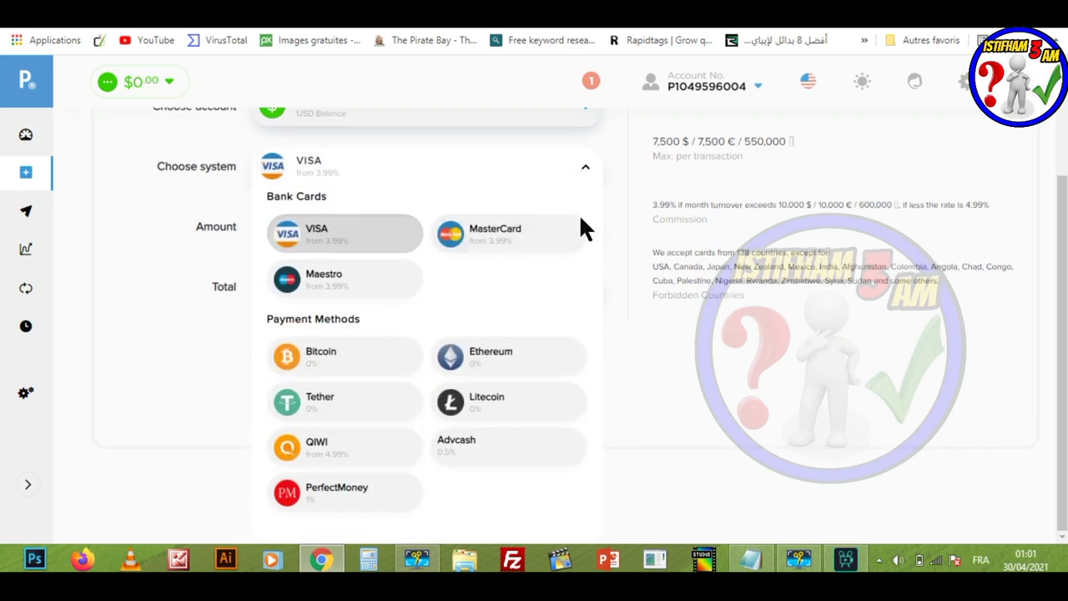
left_click(329, 360)
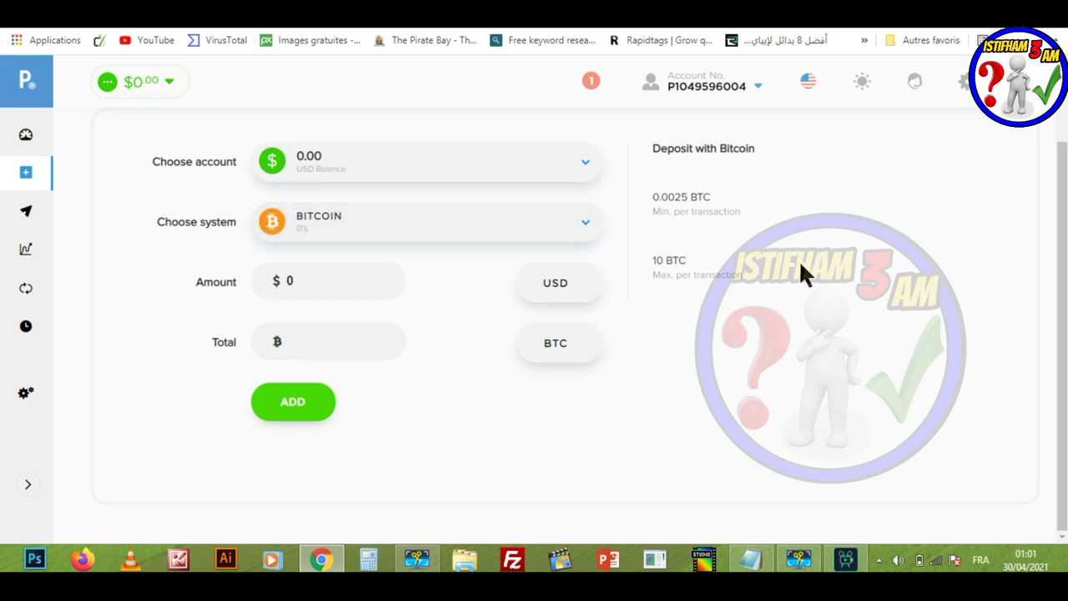
left_click(583, 223)
scroll(580, 218, "down", 1)
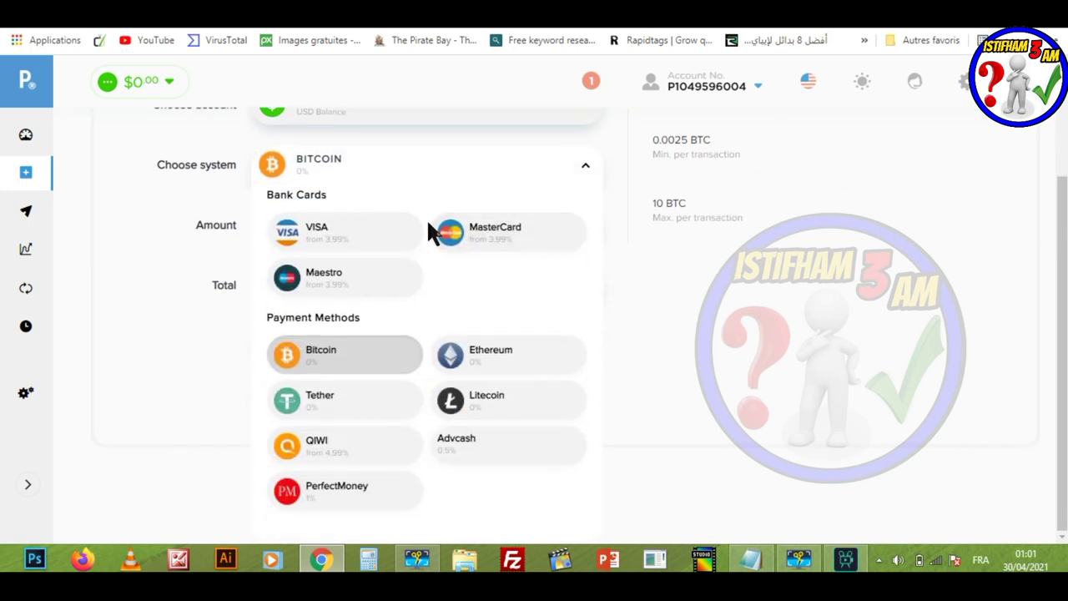
left_click(321, 227)
type("100")
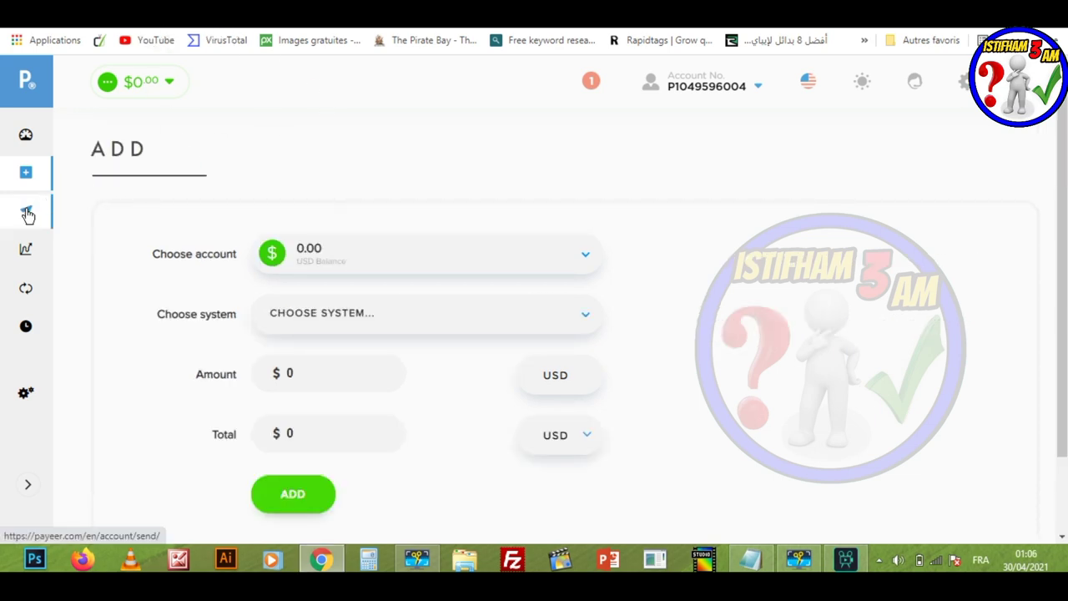
Step: On the Transfer page, start the recipient field and view your own account number details
left_click(28, 214)
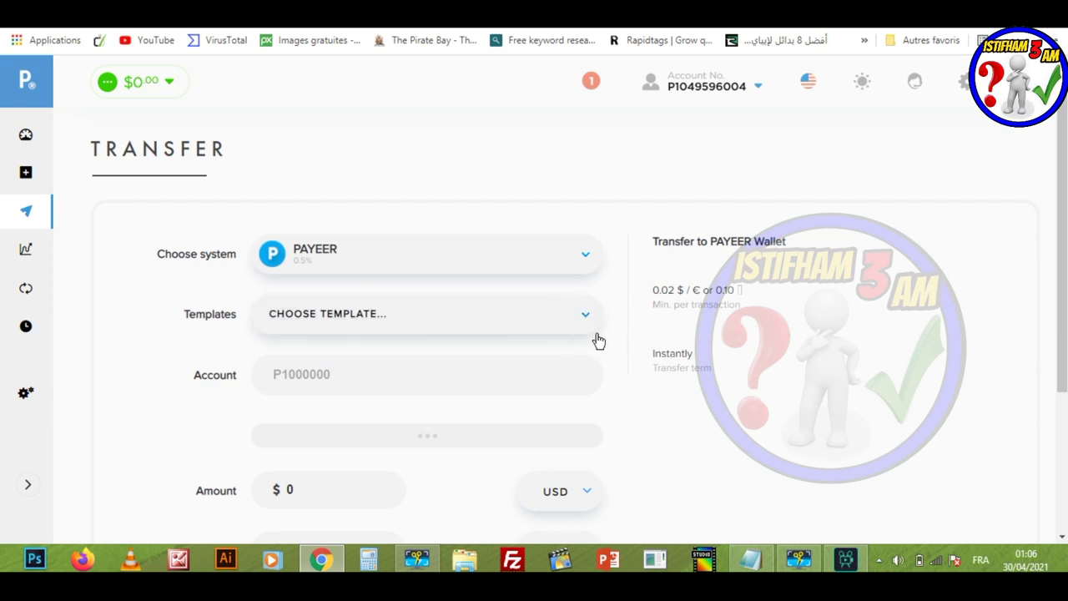
scroll(560, 339, "down", 2)
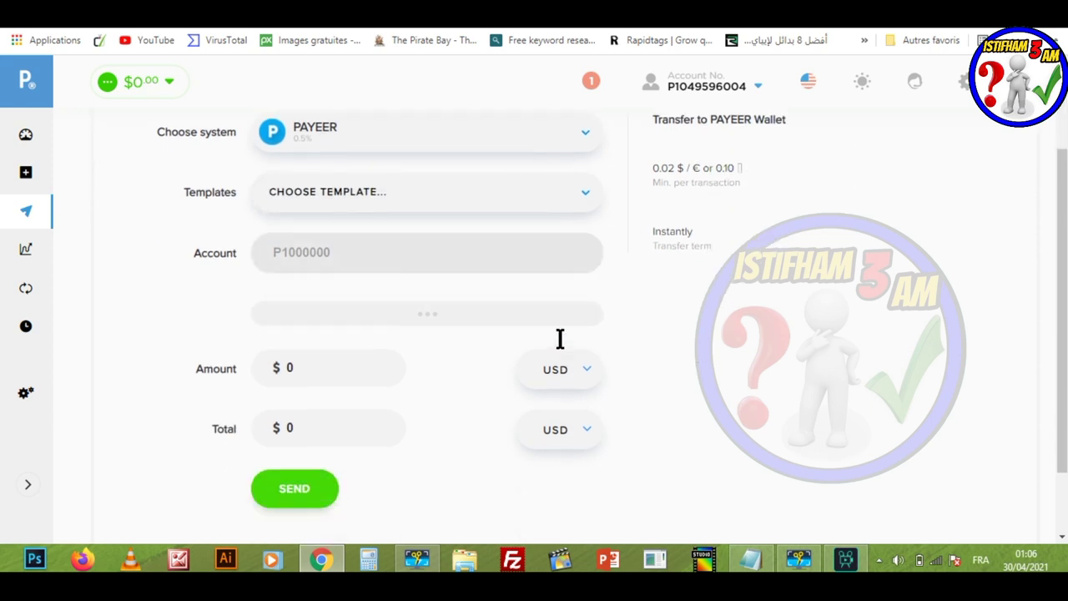
left_click(320, 218)
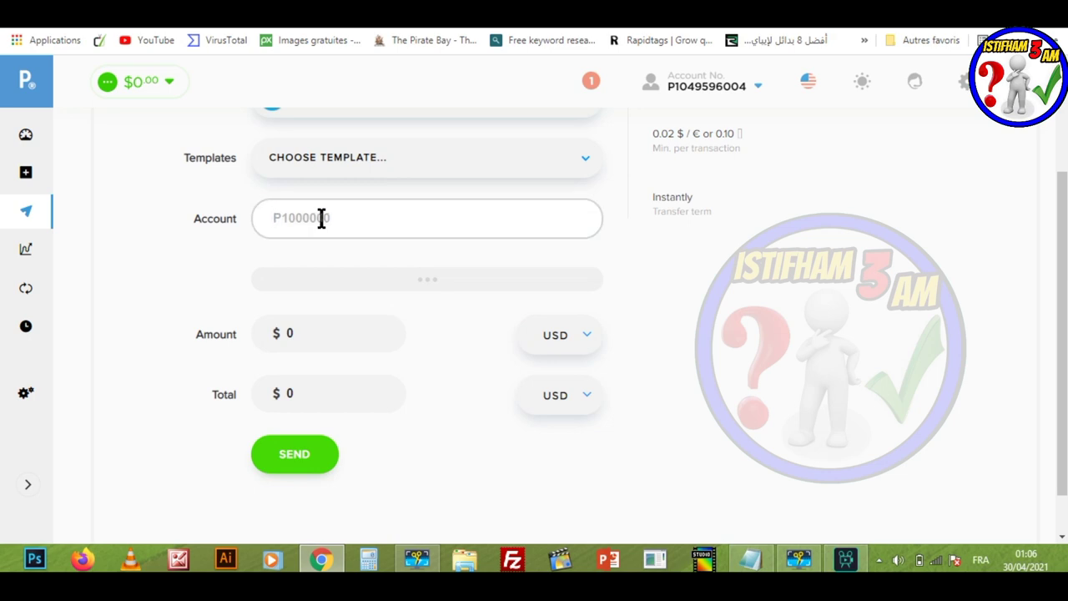
left_click(754, 90)
Step: Enter 100 as the transfer amount and review the total including commission
left_click(312, 335)
left_click_drag(311, 334, 282, 336)
type("100")
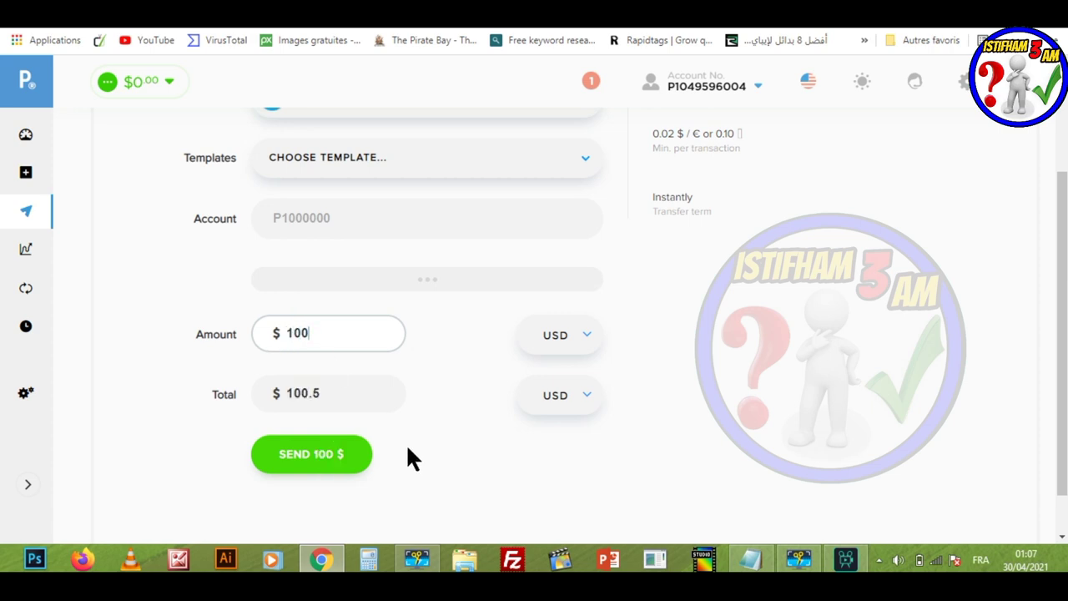
left_click(332, 401)
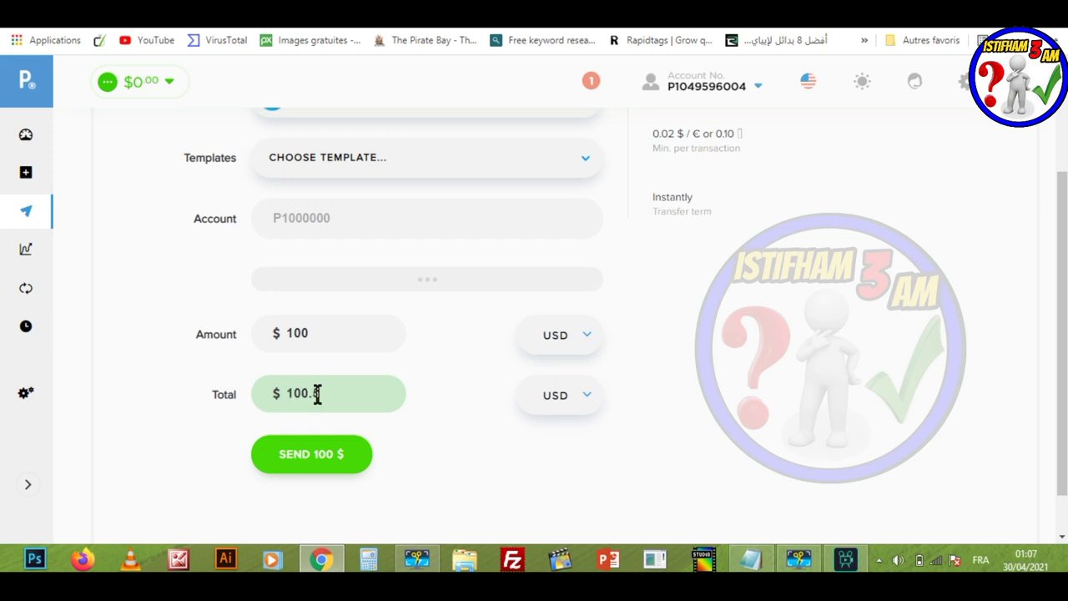
scroll(329, 389, "up", 2)
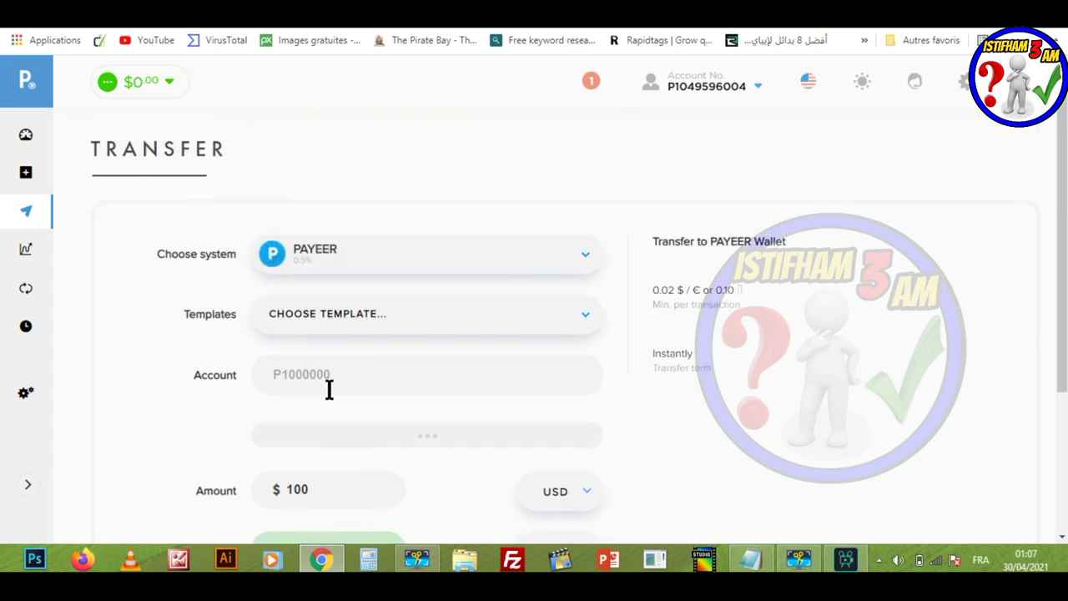
scroll(303, 280, "down", 2)
left_click(27, 252)
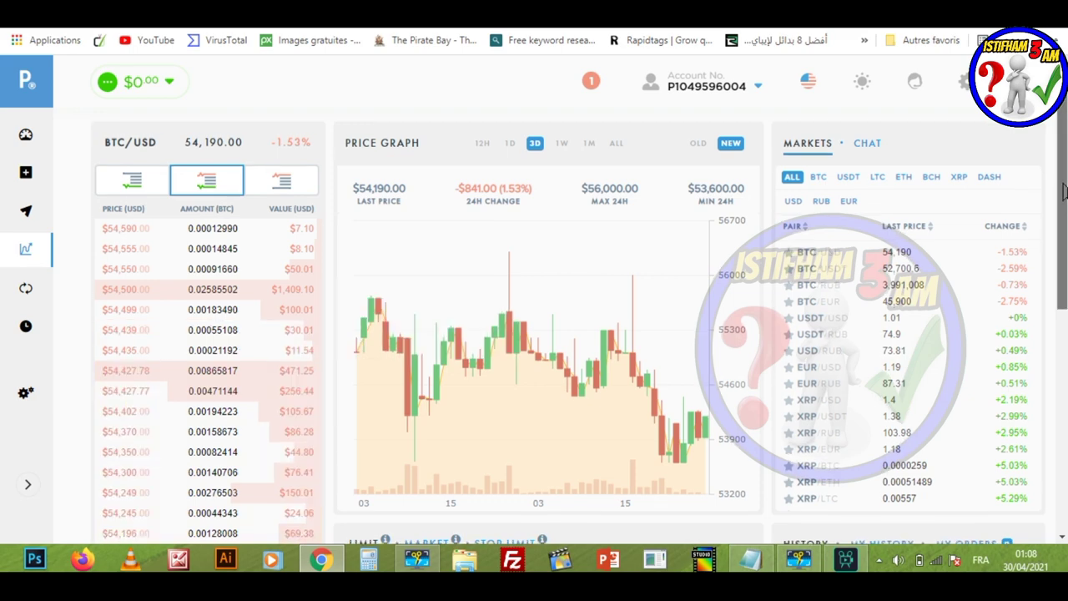
Step: Review the BTC/USD order book and buy/sell forms, then open Exchange and select the BTC debit field
scroll(534, 334, "down", 3)
scroll(581, 326, "down", 3)
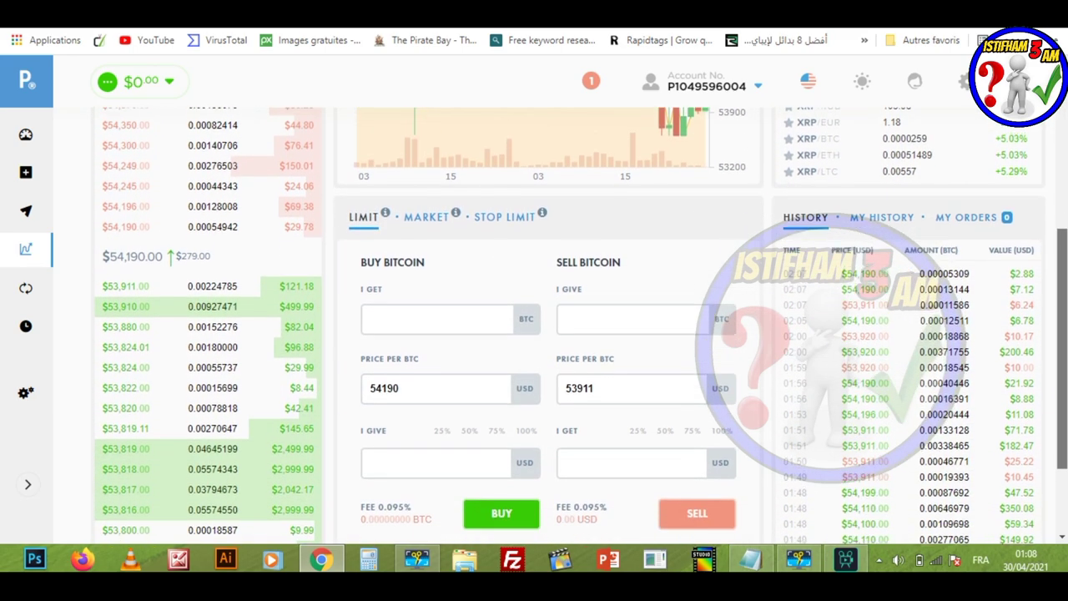
scroll(551, 326, "down", 1)
scroll(1062, 213, "up", 5)
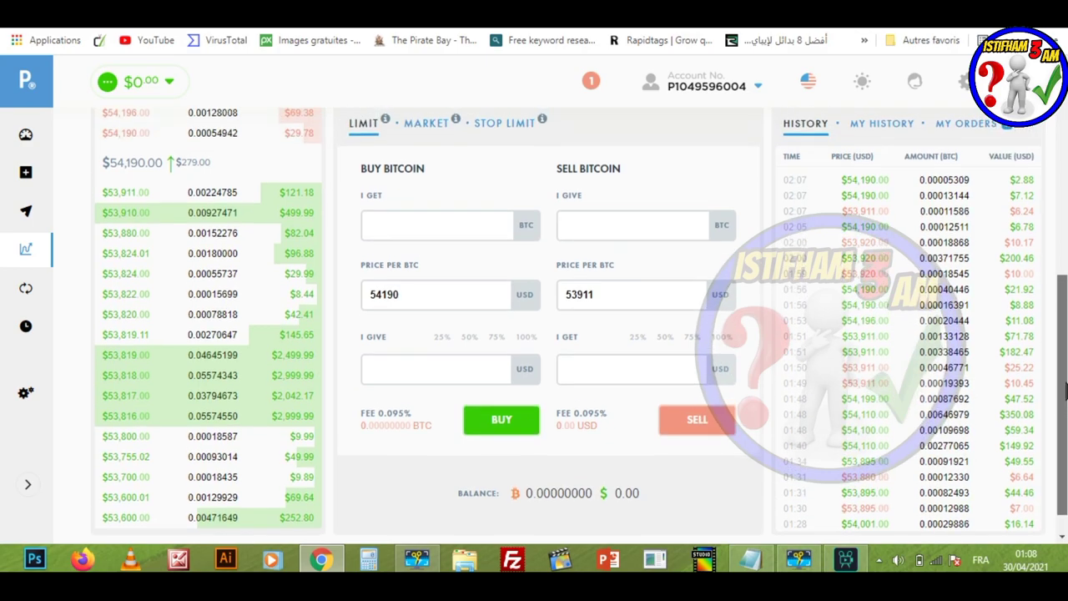
left_click_drag(1062, 212, 1062, 185)
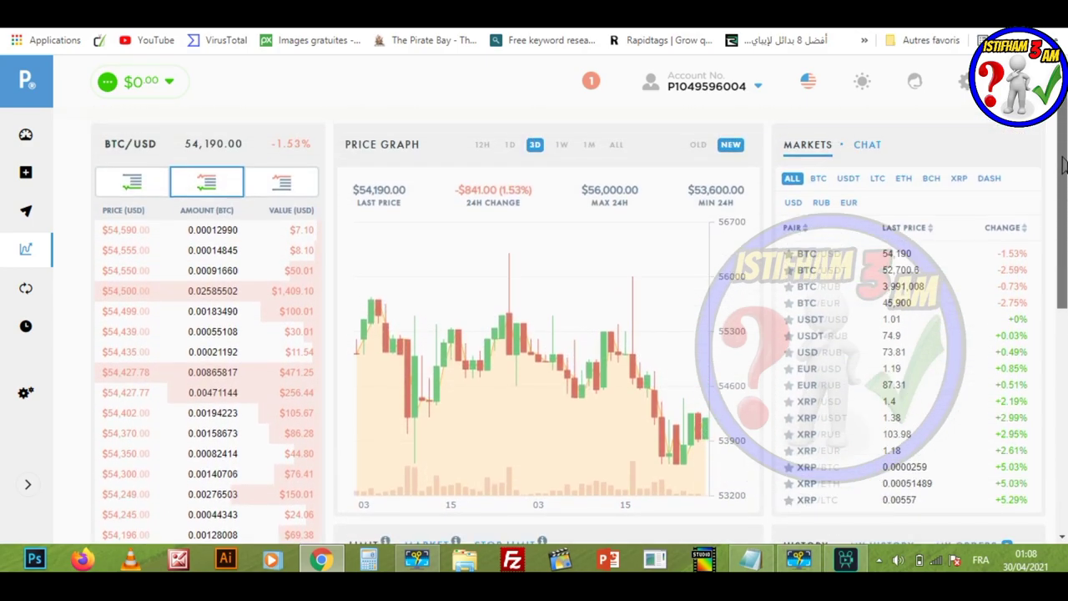
left_click(23, 291)
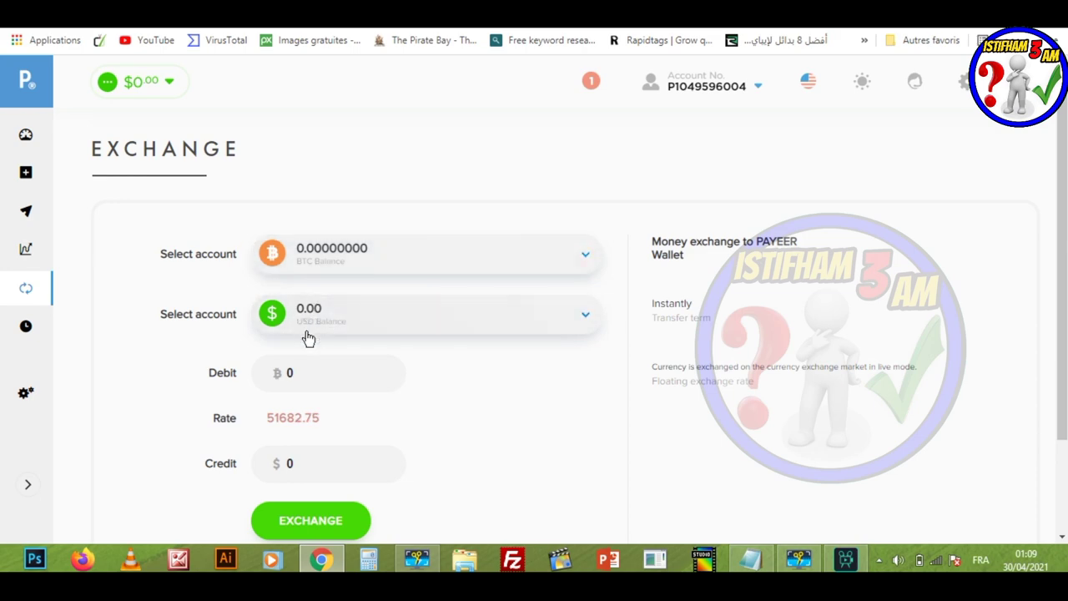
left_click(294, 373)
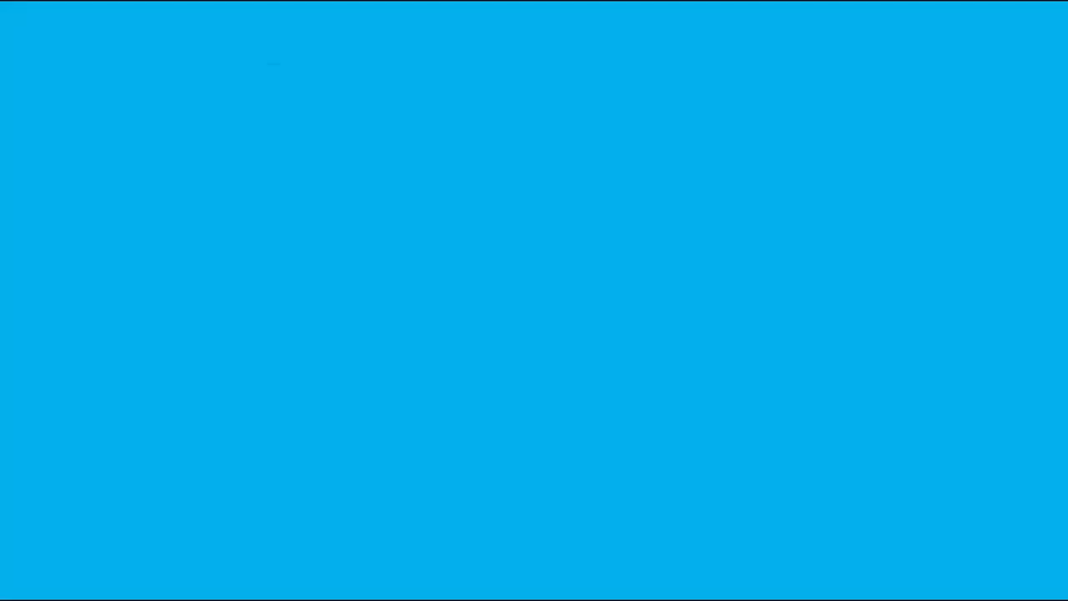